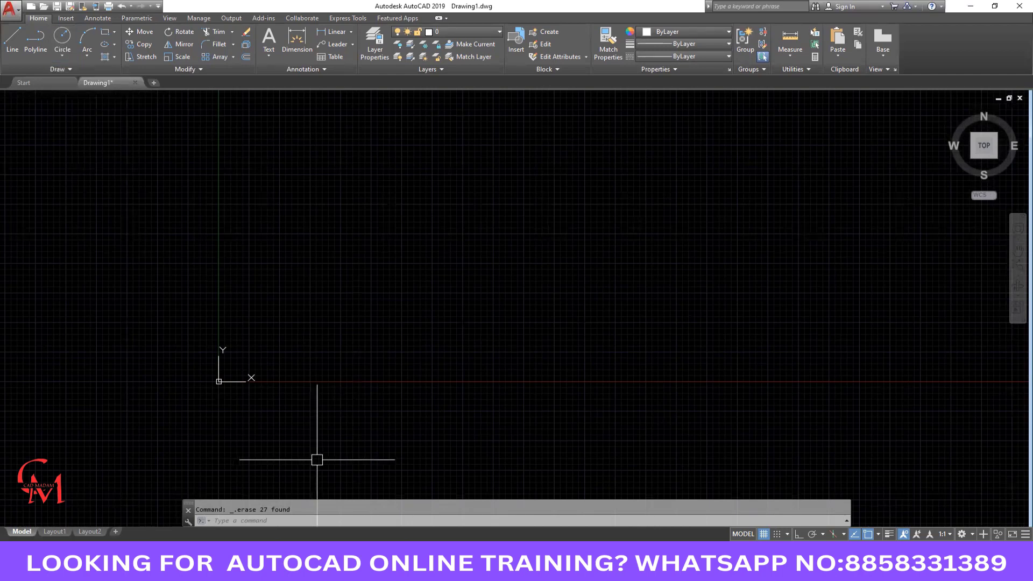
Draw a circle with a 10-unit radius from a centre point above and right of the origin.
{"action": "type", "text": "c"}
{"action": "key", "text": "Return"}
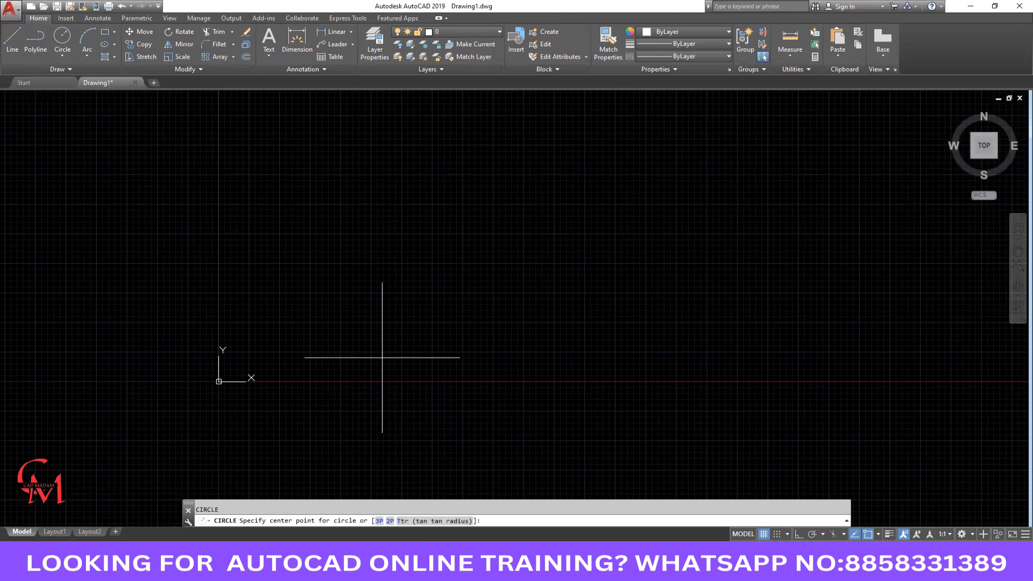
{"action": "left_click", "coordinate": [67, 50]}
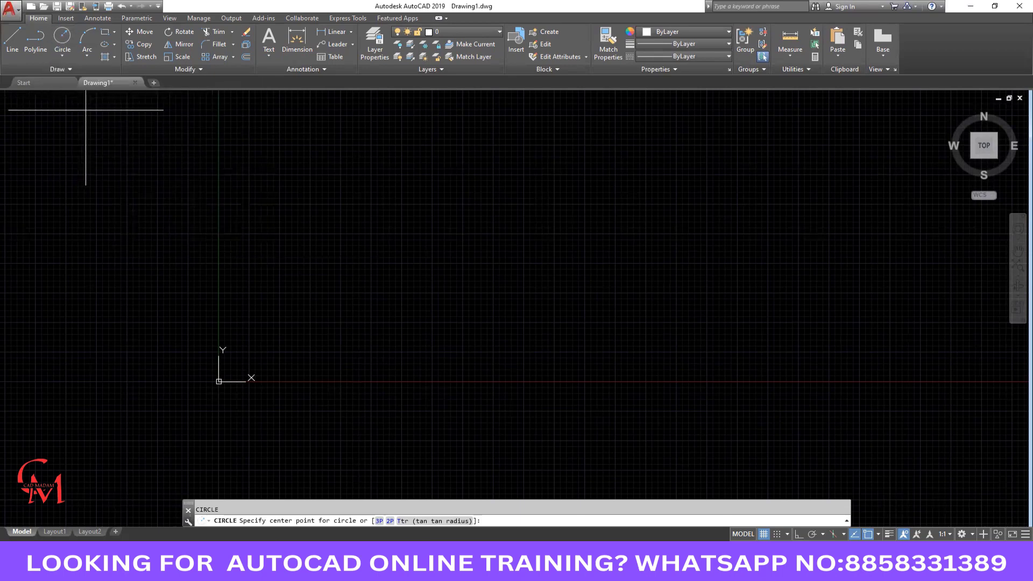
{"action": "left_click", "coordinate": [60, 50]}
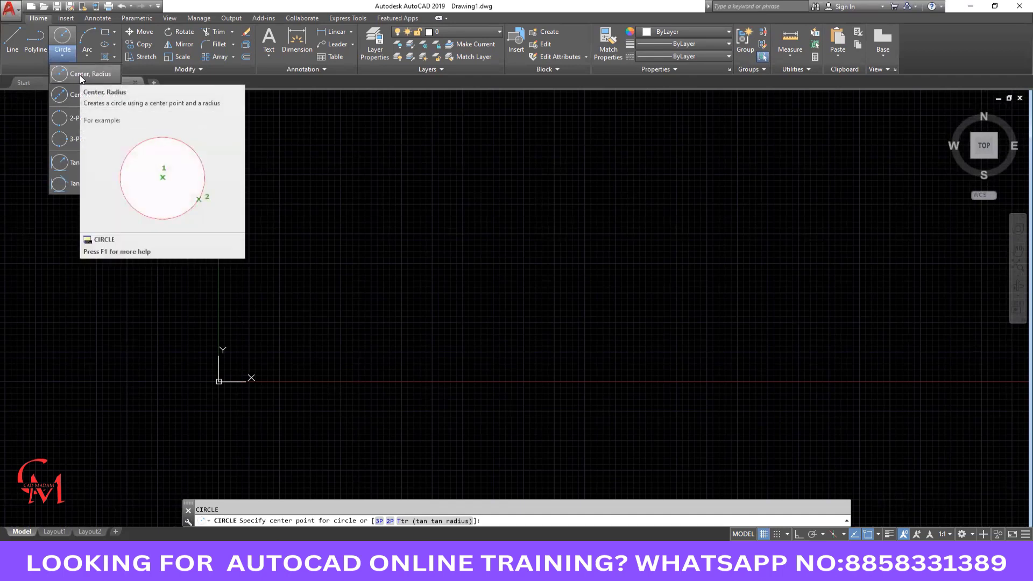
{"action": "left_click", "coordinate": [79, 75]}
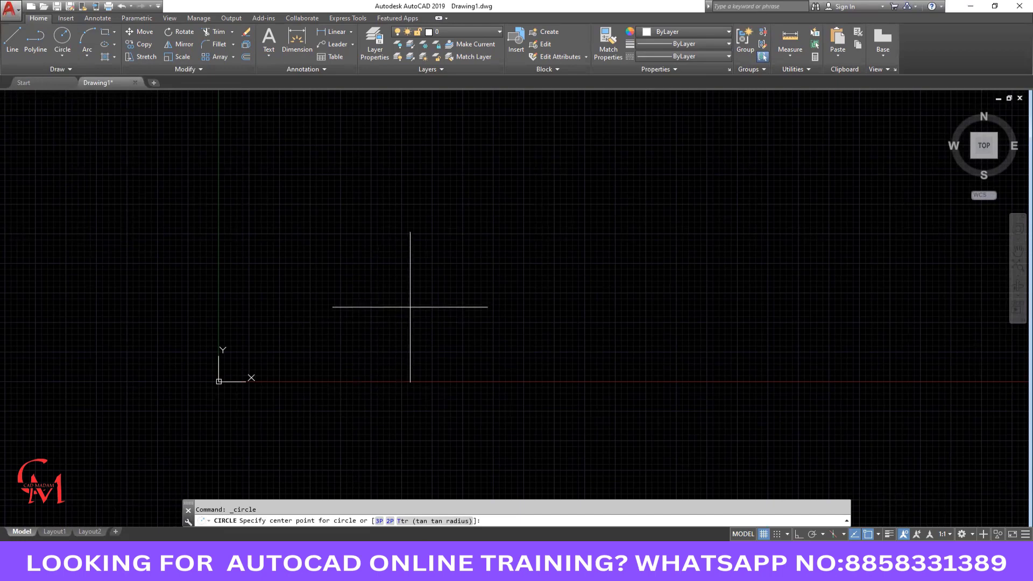
{"action": "left_click", "coordinate": [410, 308]}
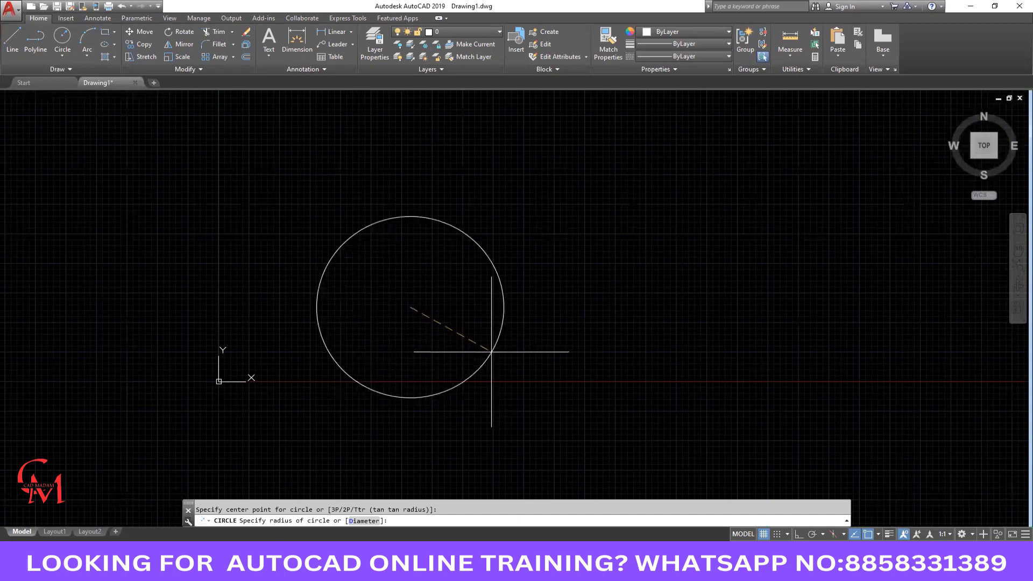
{"action": "type", "text": "1"}
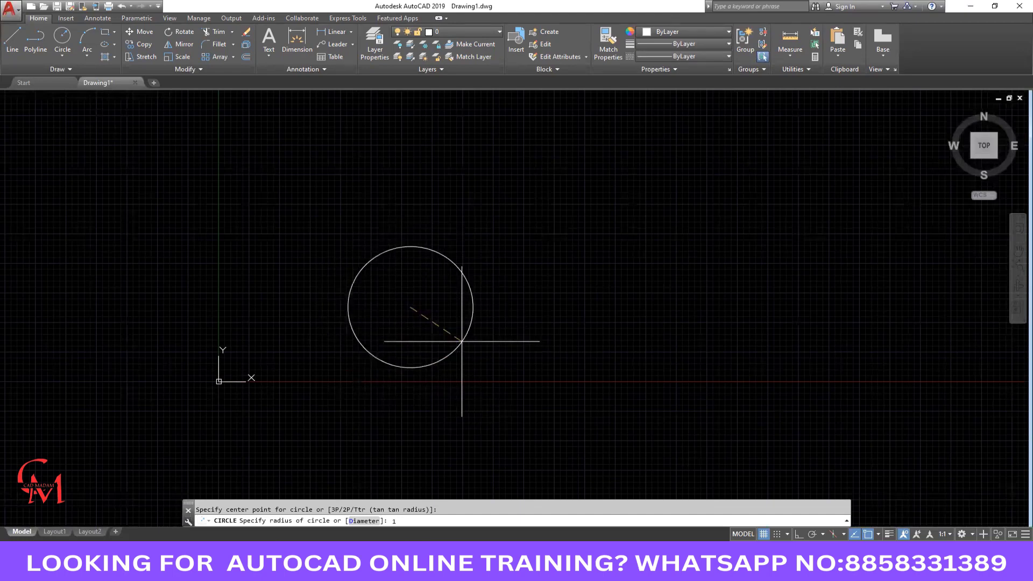
{"action": "type", "text": "0"}
{"action": "key", "text": "Return"}
Draw a horizontal radius line from the circle's centre to its right quadrant.
{"action": "scroll", "coordinate": [430, 316], "scroll_direction": "up", "scroll_amount": 2}
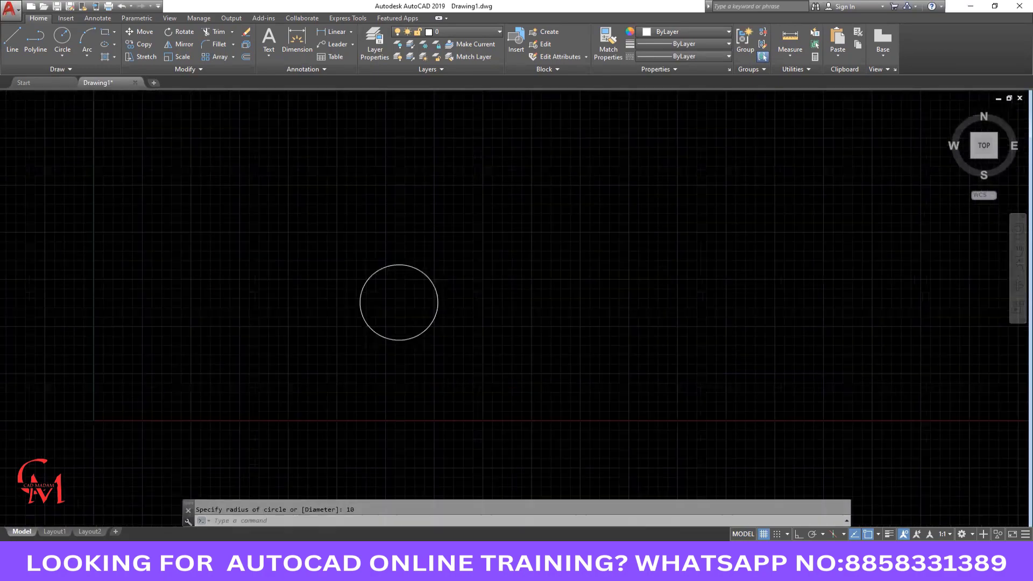
{"action": "scroll", "coordinate": [412, 301], "scroll_direction": "up", "scroll_amount": 5}
{"action": "type", "text": "L"}
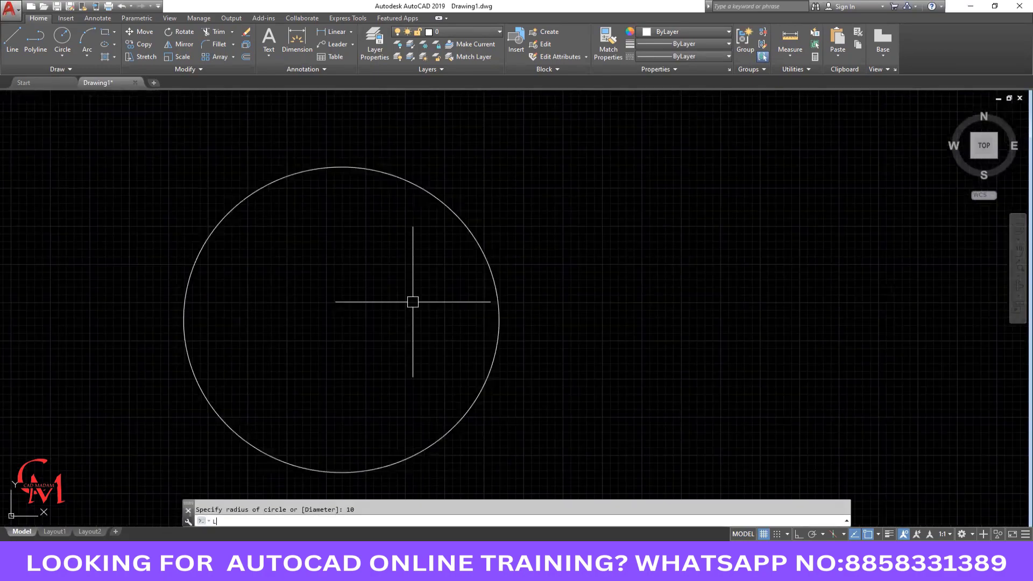
{"action": "key", "text": "Return"}
{"action": "left_click", "coordinate": [341, 320]}
{"action": "left_click", "coordinate": [499, 321]}
{"action": "key", "text": "Return"}
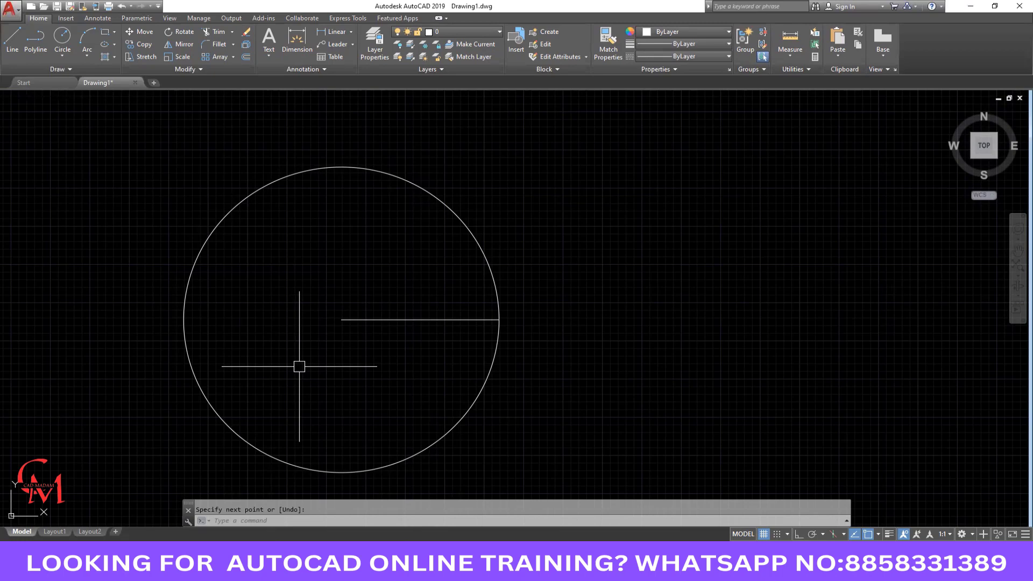
Add a radius dimension to the circle, placed outside its upper-right edge.
{"action": "key", "text": "Return"}
{"action": "type", "text": "DRA"}
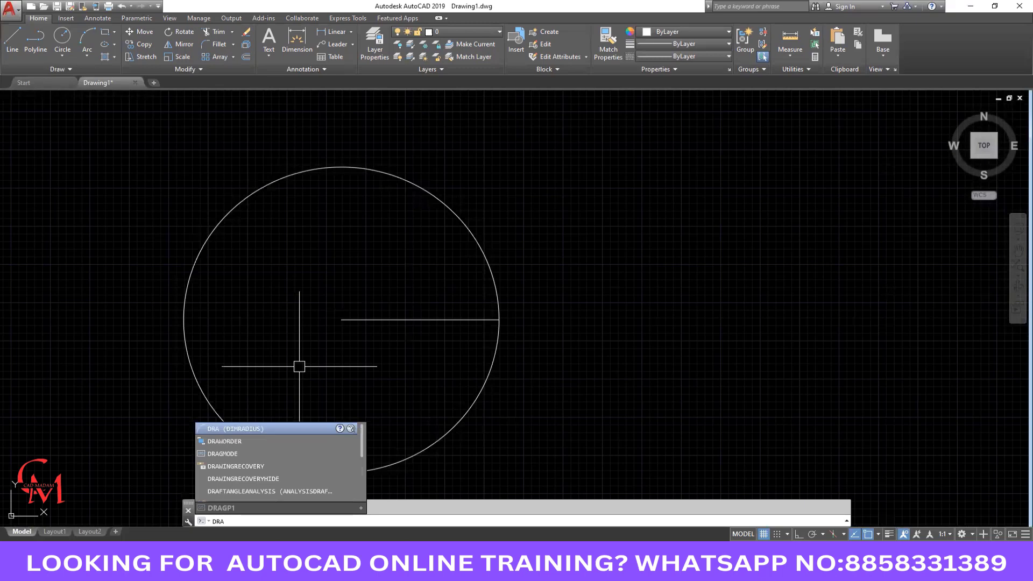
{"action": "key", "text": "Return"}
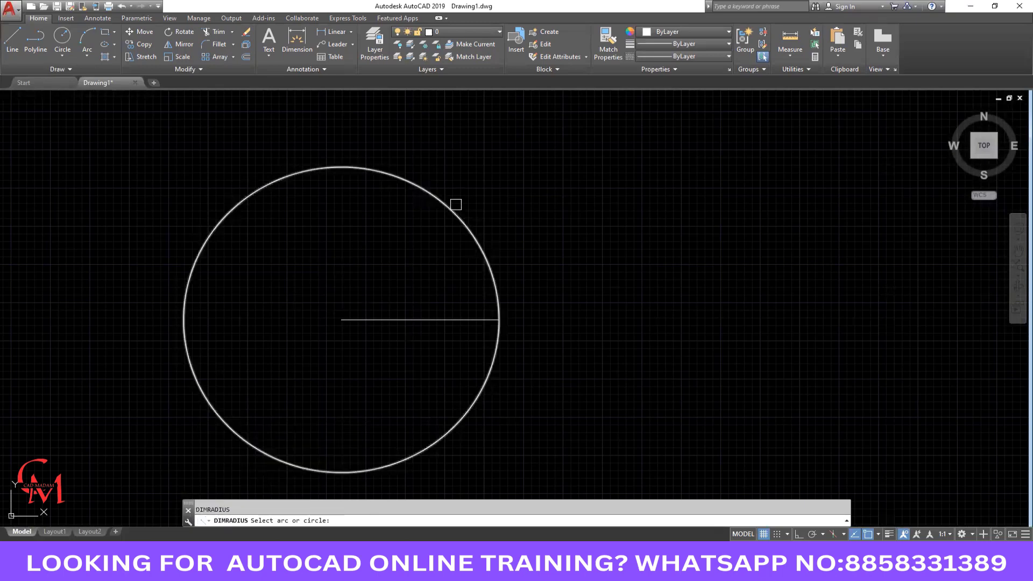
{"action": "left_click", "coordinate": [454, 209]}
{"action": "scroll", "coordinate": [478, 179], "scroll_direction": "up", "scroll_amount": 5}
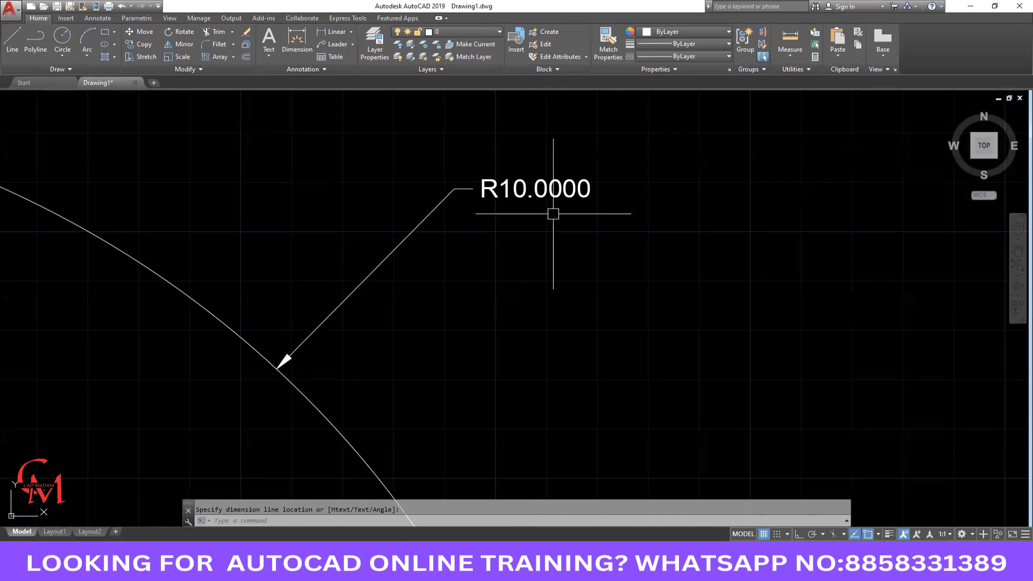
{"action": "scroll", "coordinate": [544, 188], "scroll_direction": "up", "scroll_amount": 2}
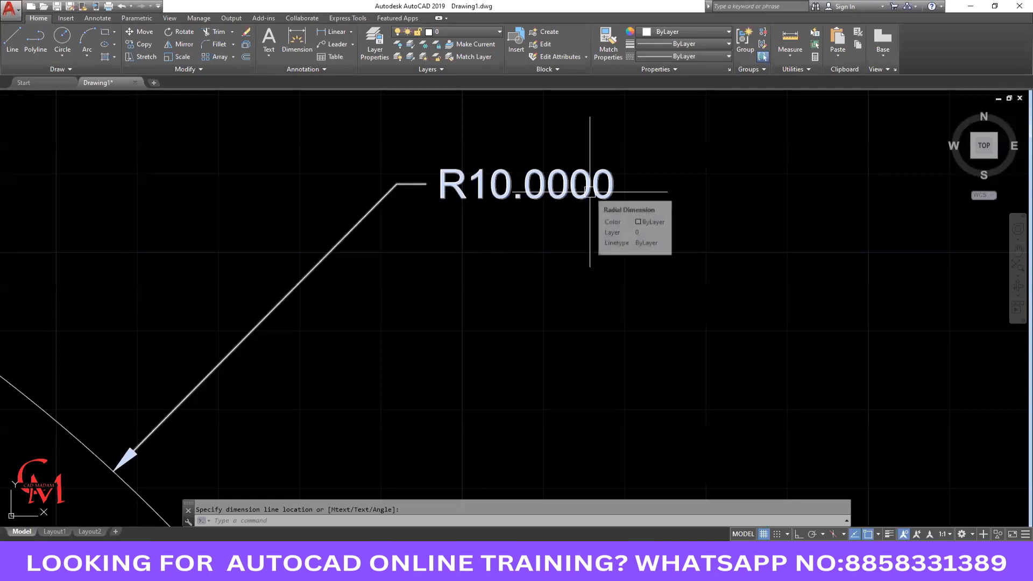
Set the Standard dimension style's linear precision to 0 and make that style current.
{"action": "scroll", "coordinate": [560, 223], "scroll_direction": "down", "scroll_amount": 2}
{"action": "left_click", "coordinate": [561, 222]}
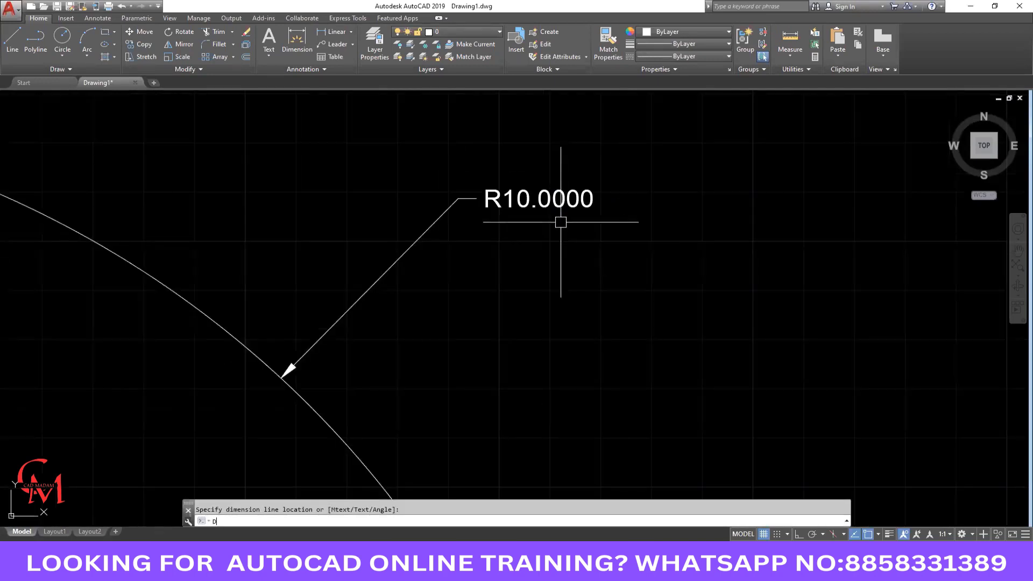
{"action": "type", "text": "d"}
{"action": "key", "text": "Return"}
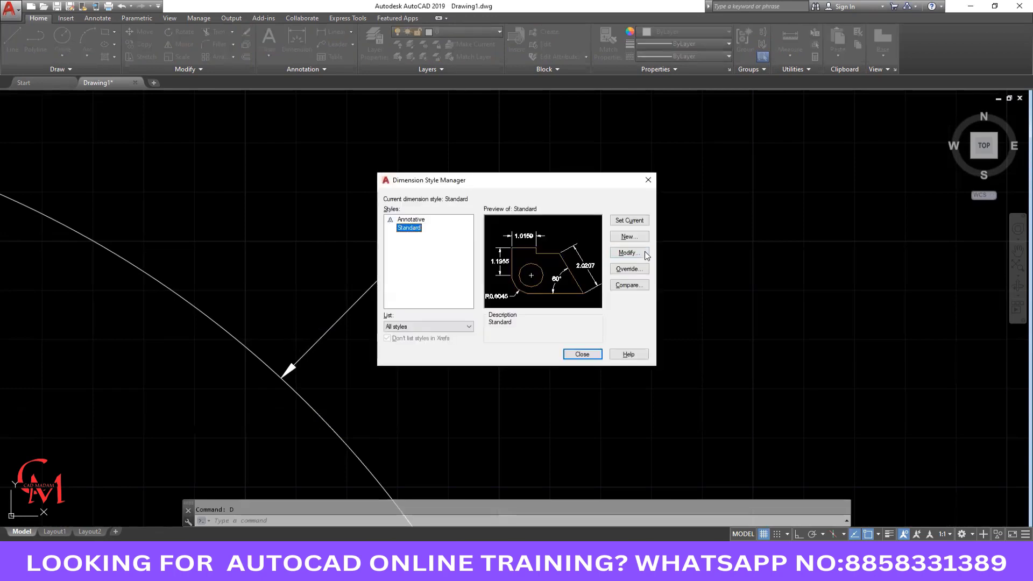
{"action": "left_click", "coordinate": [630, 257]}
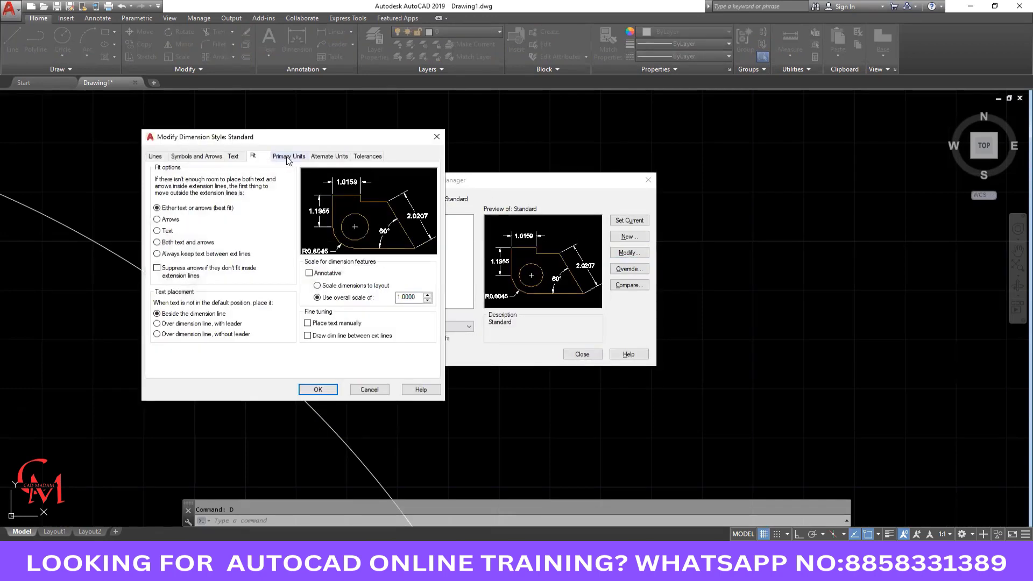
{"action": "left_click", "coordinate": [288, 157]}
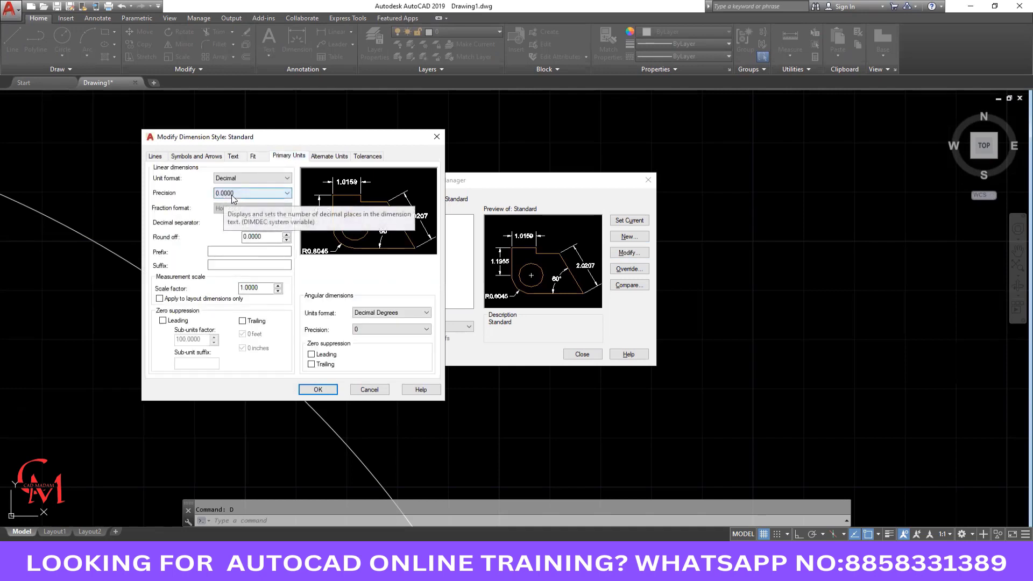
{"action": "left_click", "coordinate": [244, 194]}
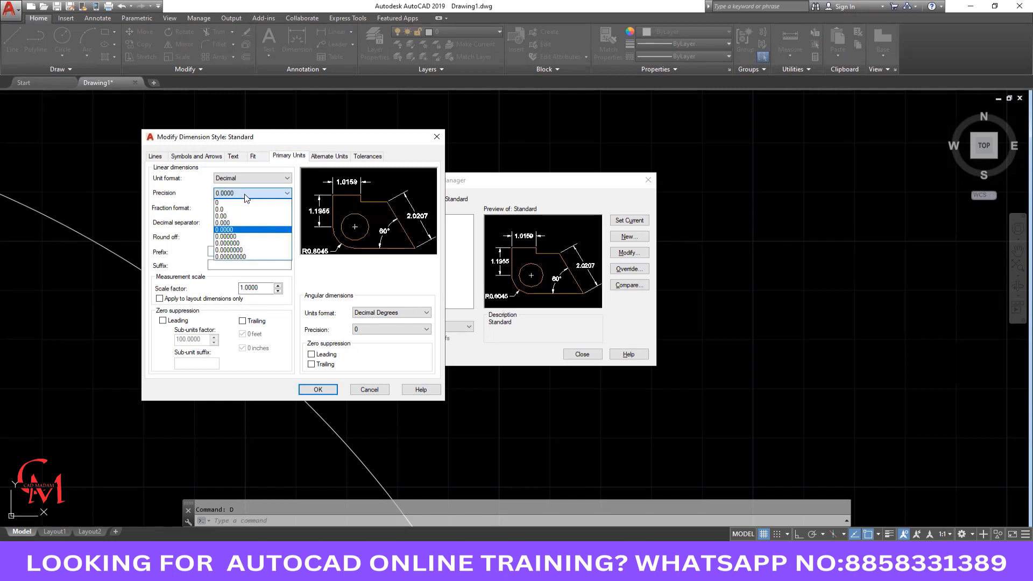
{"action": "left_click", "coordinate": [217, 203]}
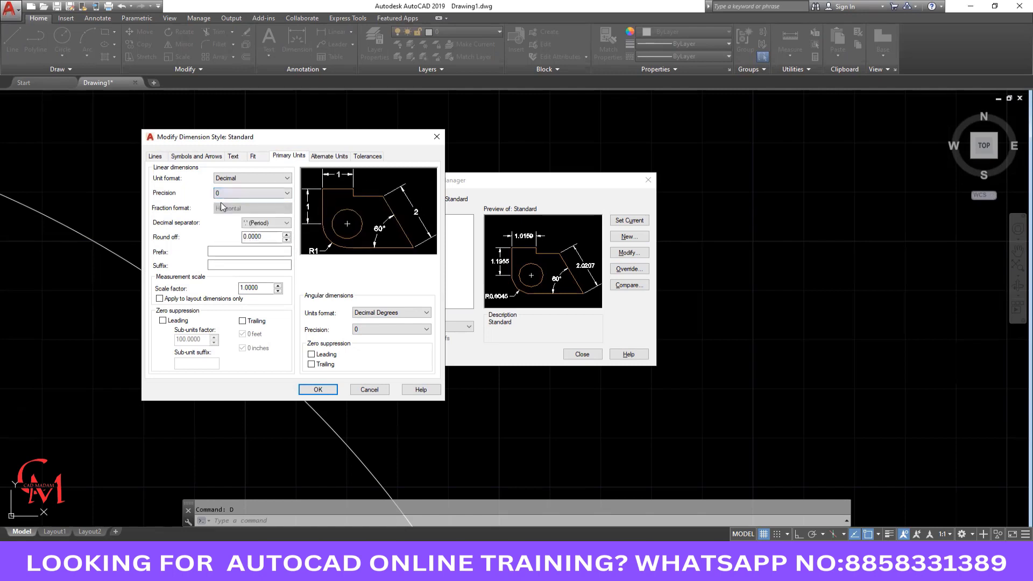
{"action": "left_click", "coordinate": [315, 390]}
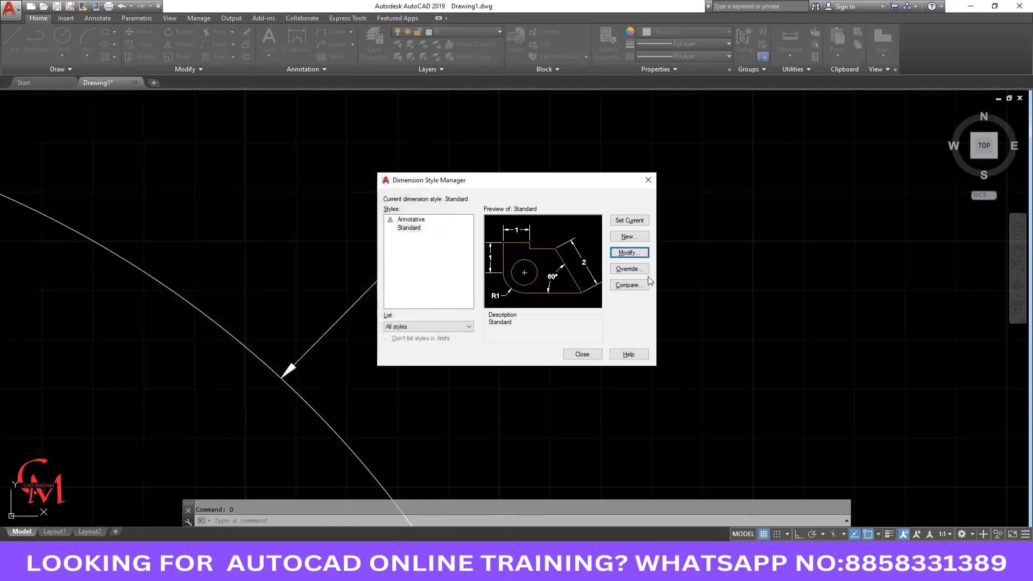
{"action": "left_click", "coordinate": [629, 220]}
{"action": "left_click", "coordinate": [581, 354]}
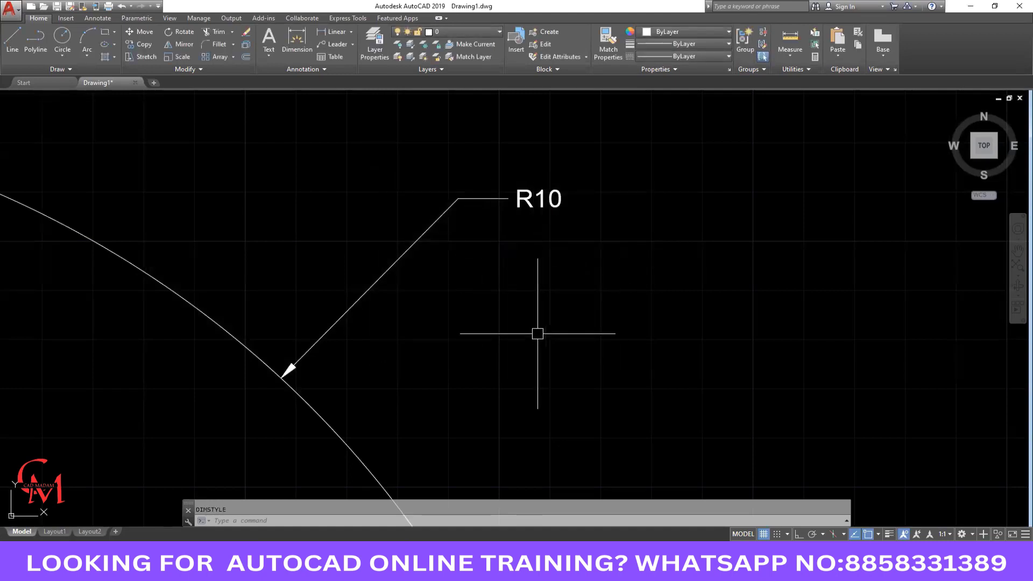
Draw a second circle by centre and diameter, 25 units across, to the right of the first circle.
{"action": "scroll", "coordinate": [719, 258], "scroll_direction": "down", "scroll_amount": 3}
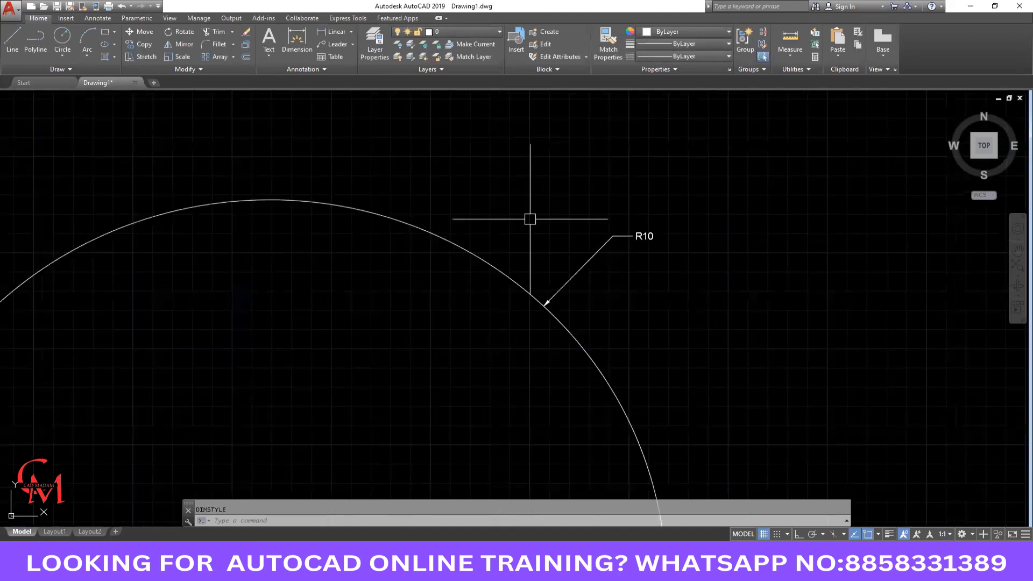
{"action": "scroll", "coordinate": [521, 217], "scroll_direction": "down", "scroll_amount": 2}
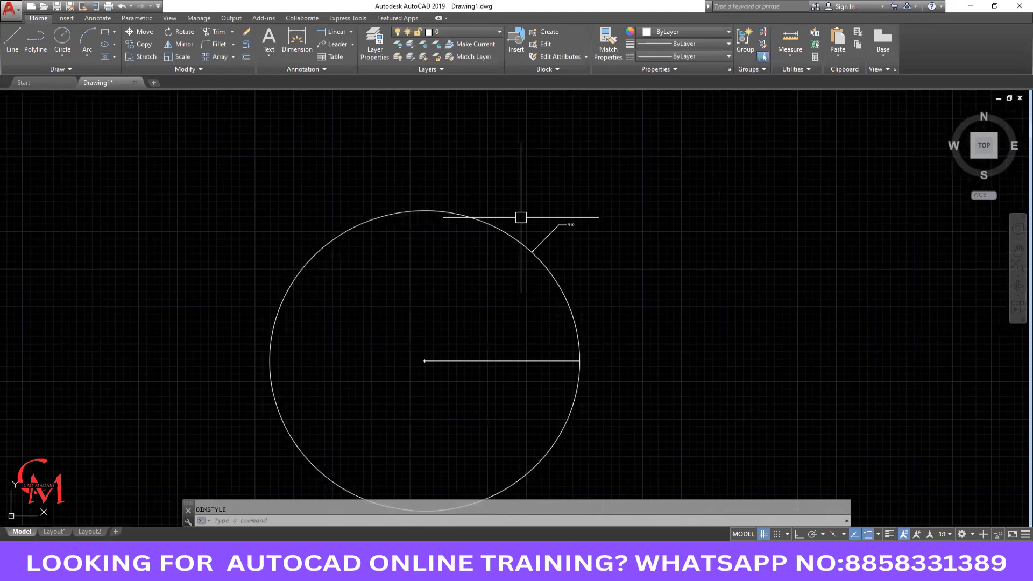
{"action": "scroll", "coordinate": [521, 218], "scroll_direction": "down", "scroll_amount": 2}
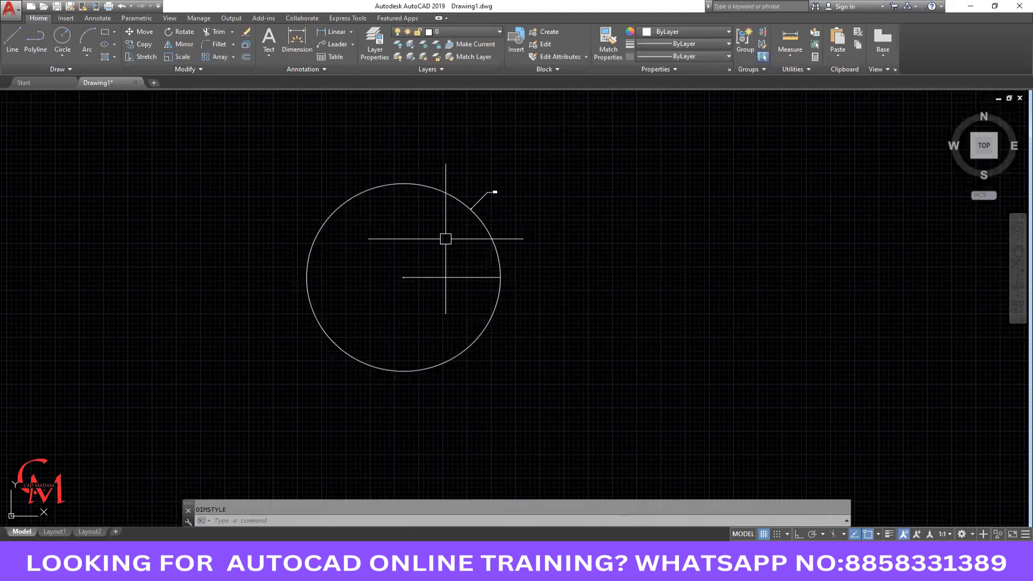
{"action": "left_click", "coordinate": [68, 54]}
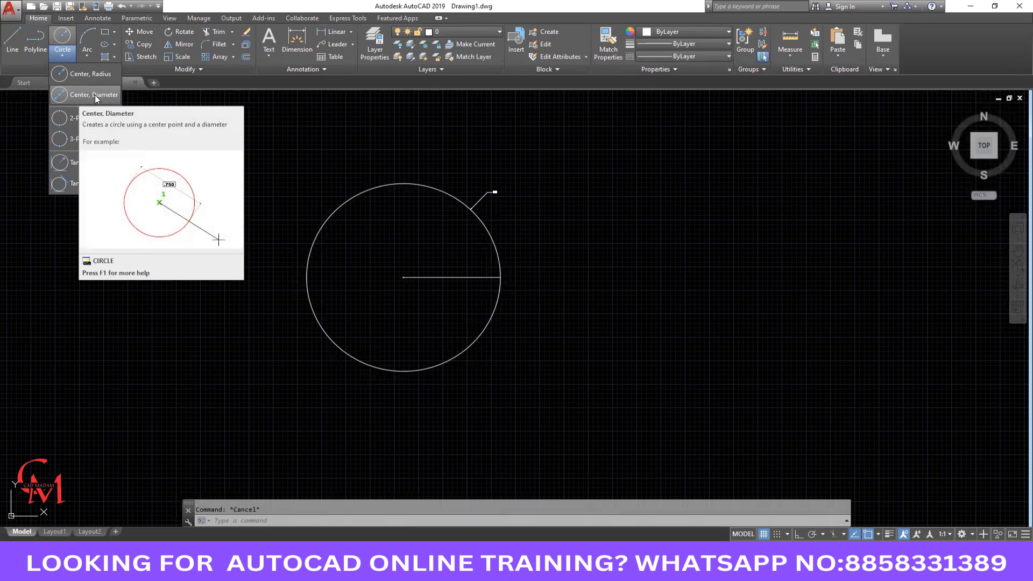
{"action": "left_click", "coordinate": [94, 95]}
{"action": "middle_click_drag", "start_coordinate": [612, 324], "coordinate": [306, 320]}
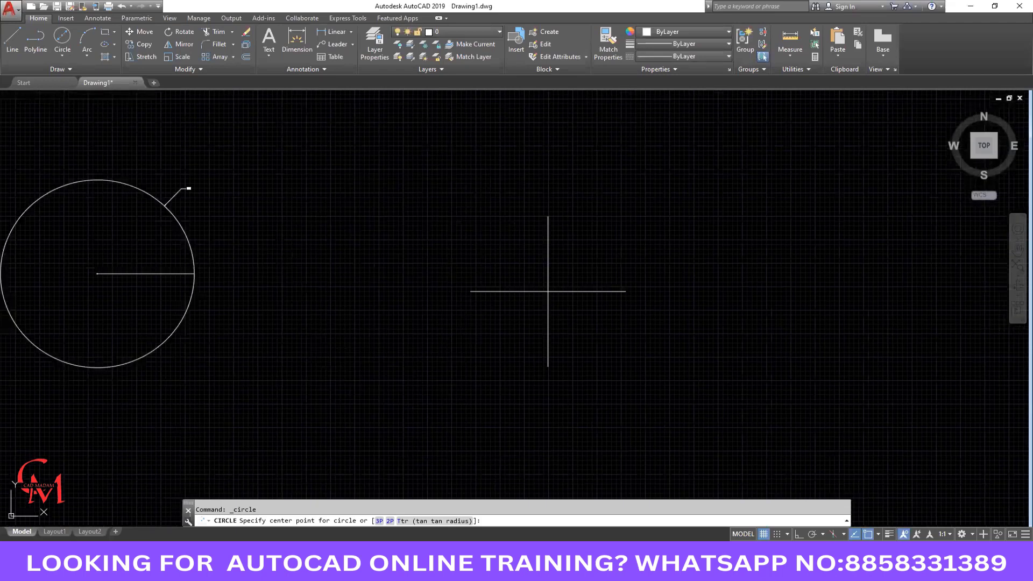
{"action": "left_click", "coordinate": [569, 279]}
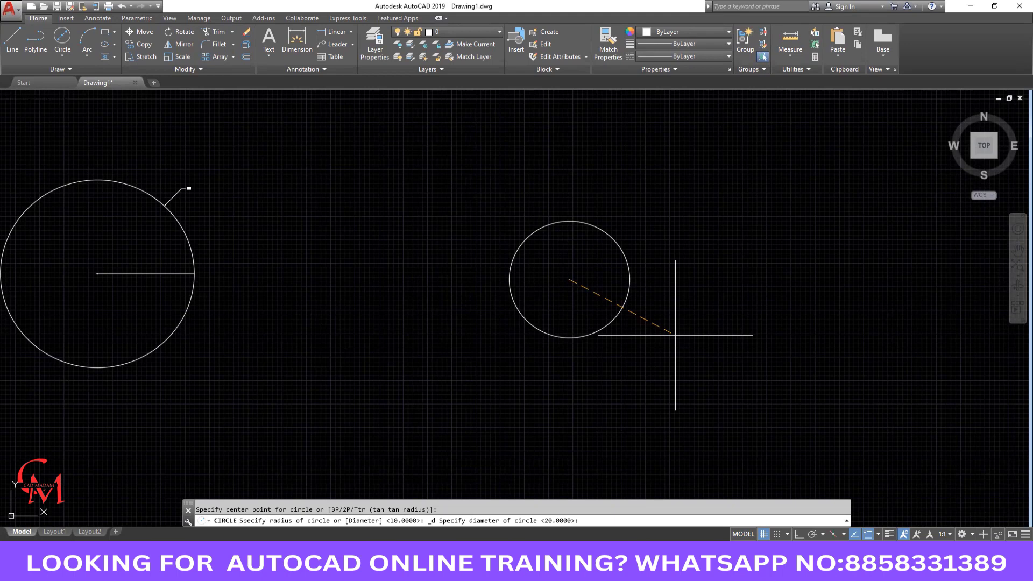
{"action": "type", "text": "25"}
{"action": "key", "text": "Return"}
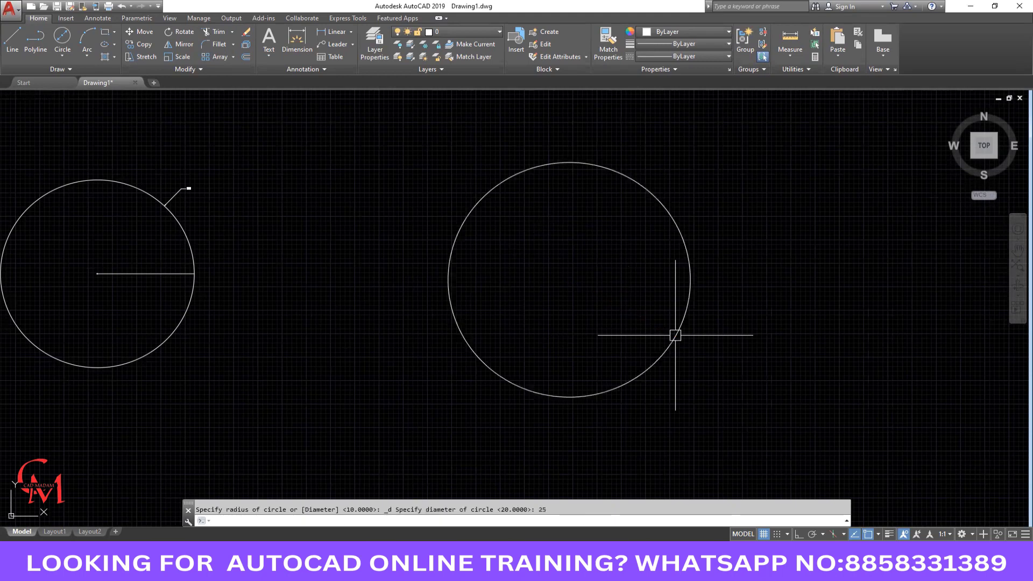
Draw a horizontal diameter line across the second circle from its left quadrant to its right quadrant.
{"action": "type", "text": "l"}
{"action": "key", "text": "Return"}
{"action": "left_click", "coordinate": [449, 279]}
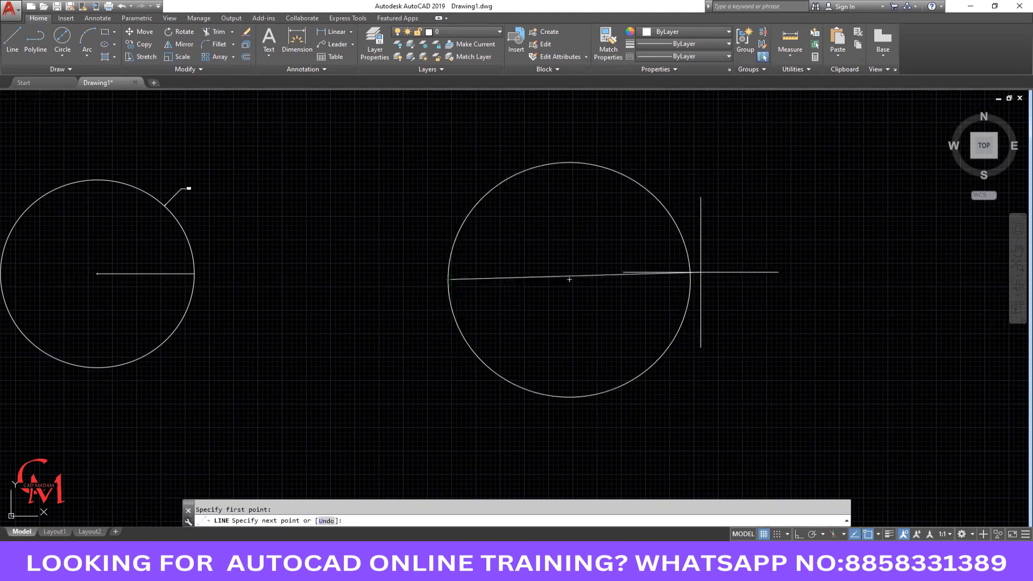
{"action": "left_click", "coordinate": [690, 280]}
{"action": "key", "text": "Return"}
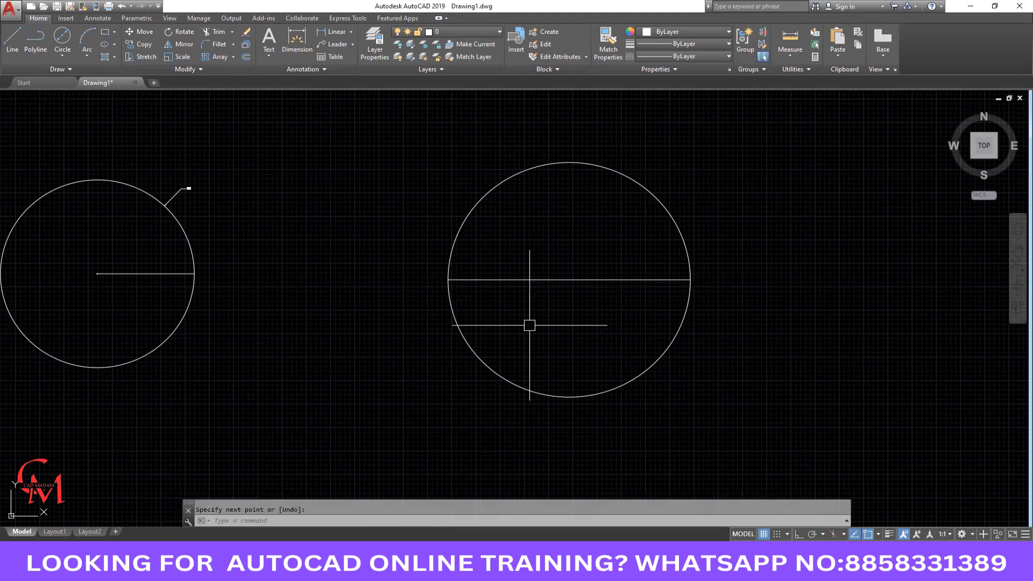
Add single-line text labels above the two circles: DRA over the radius circle and DDI over the diameter circle.
{"action": "type", "text": "text"}
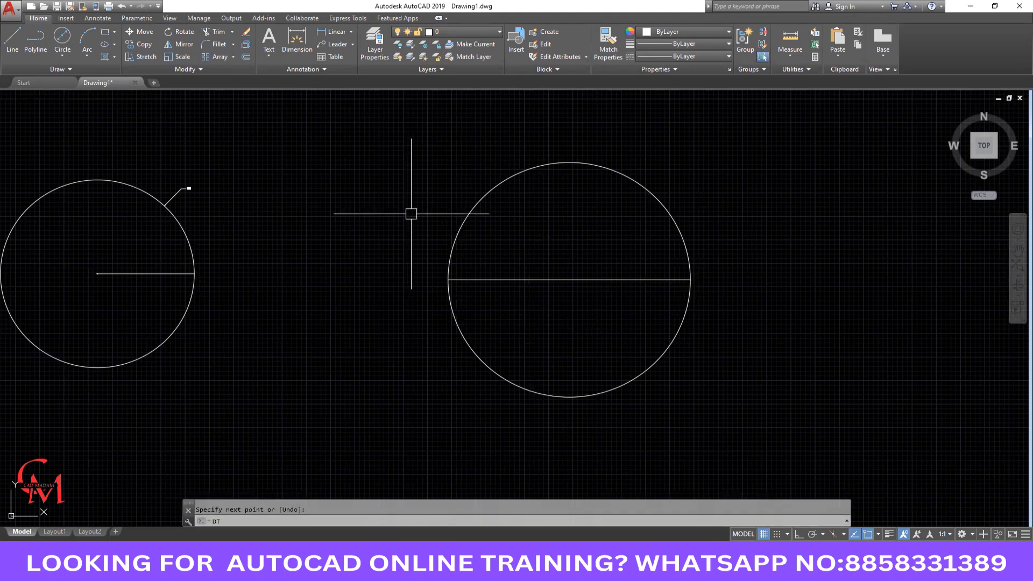
{"action": "key", "text": "Return"}
{"action": "left_click", "coordinate": [82, 160]}
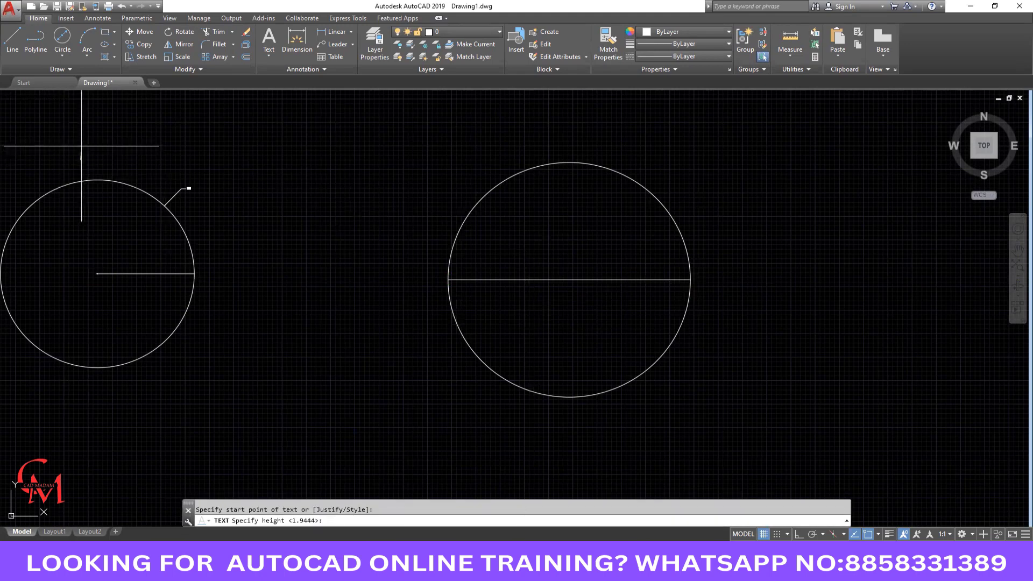
{"action": "key", "text": "Return"}
{"action": "type", "text": "DRA"}
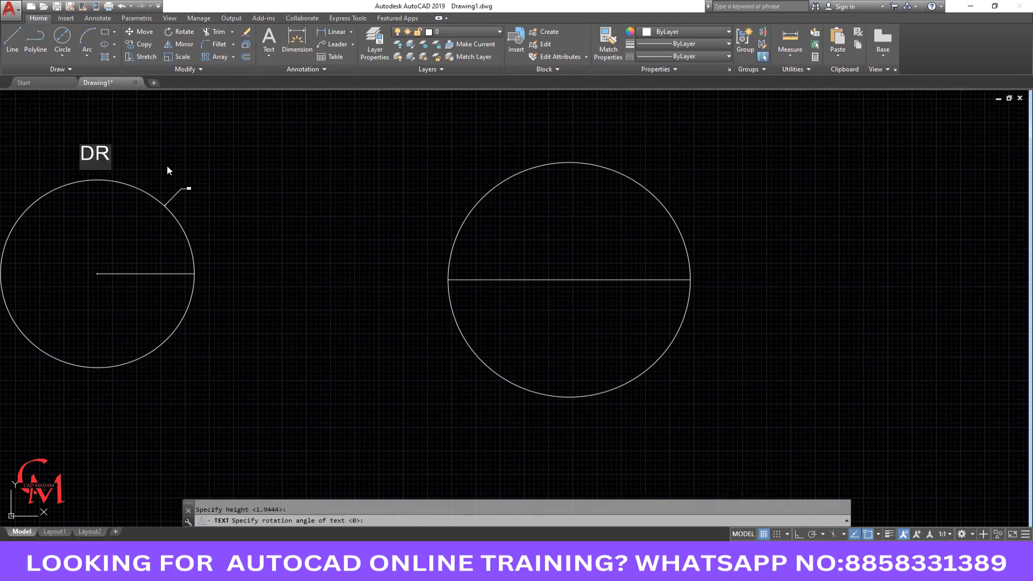
{"action": "left_click", "coordinate": [555, 143]}
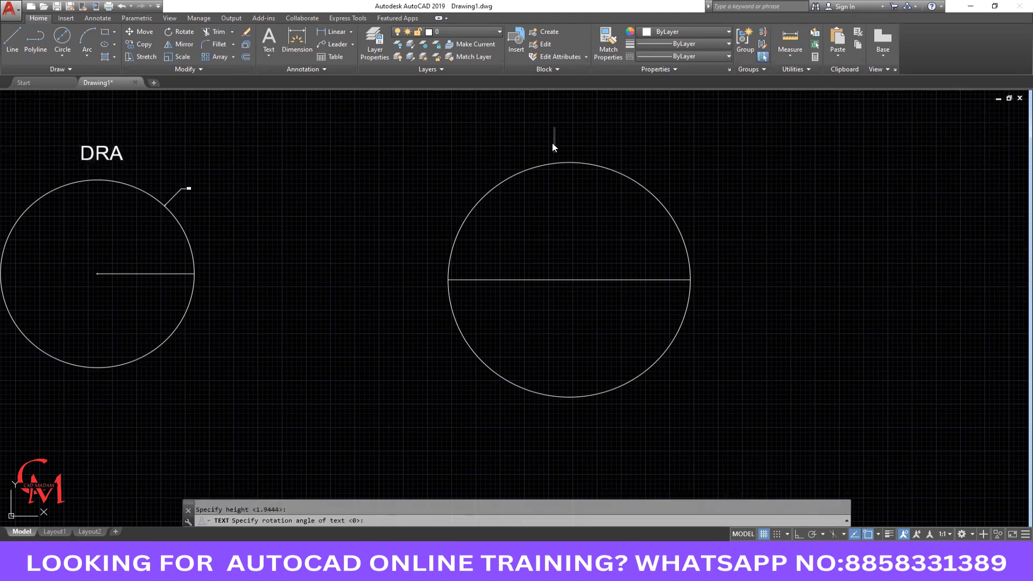
{"action": "type", "text": "DDI"}
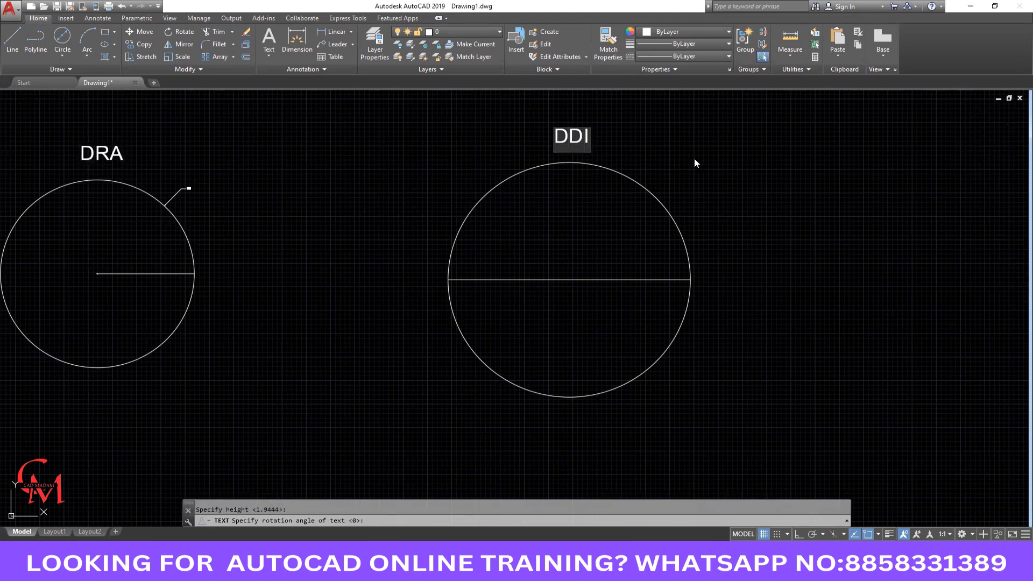
{"action": "key", "text": "Return"}
{"action": "key", "text": "Return"}
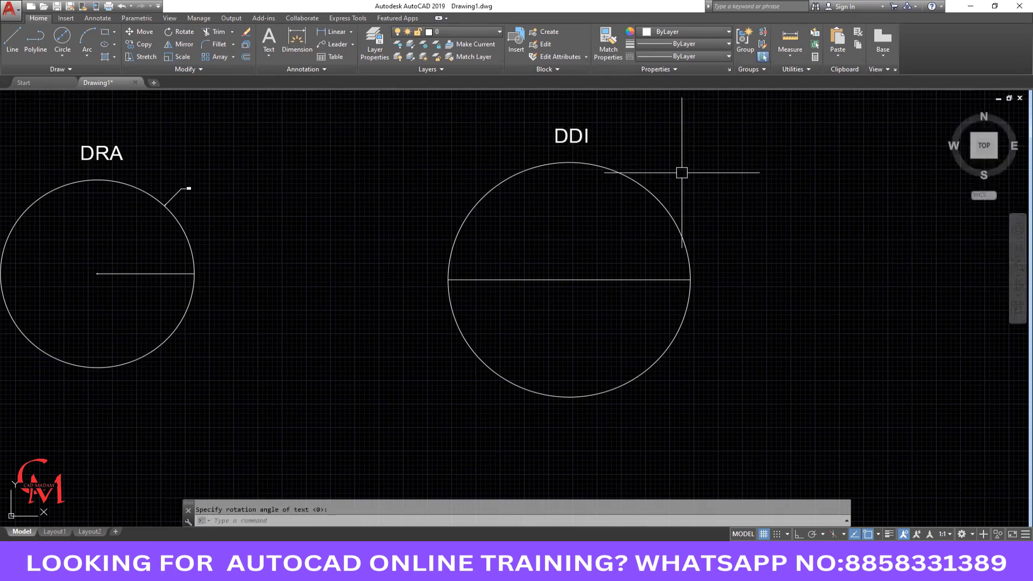
Add a diameter dimension to the second circle, placed just outside its upper-right edge.
{"action": "type", "text": "DDI"}
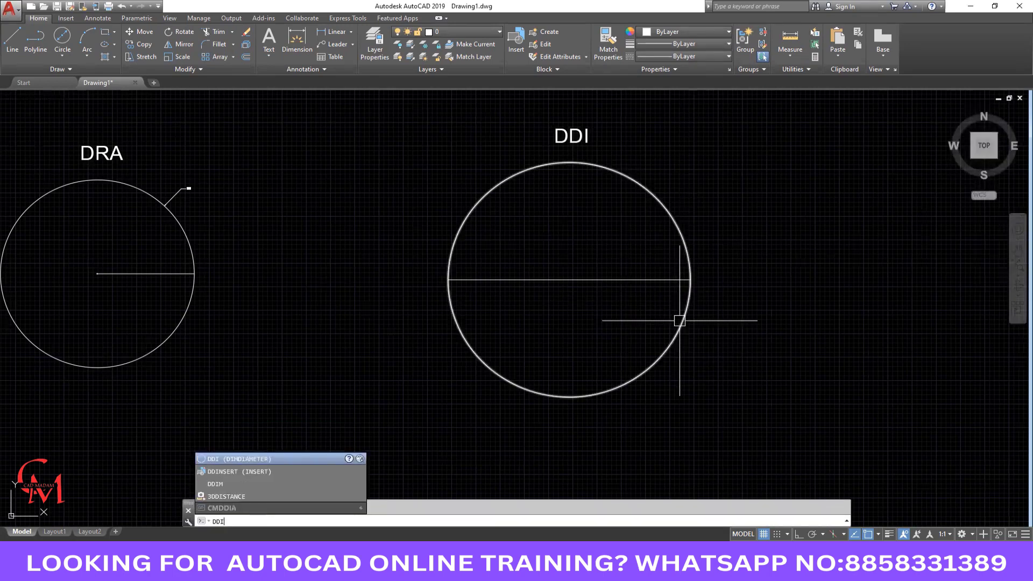
{"action": "key", "text": "Return"}
{"action": "left_click", "coordinate": [665, 211]}
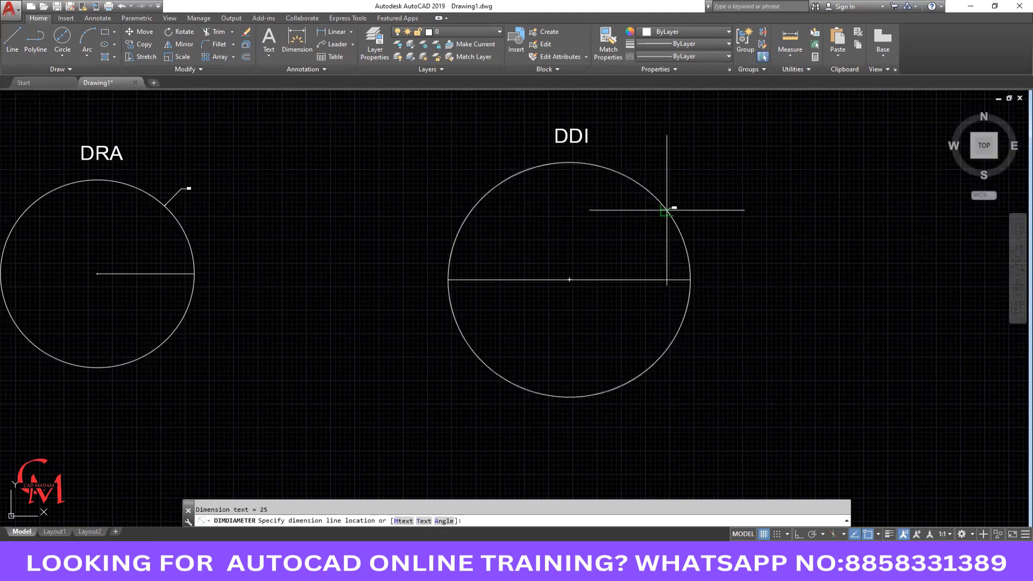
{"action": "scroll", "coordinate": [671, 202], "scroll_direction": "up", "scroll_amount": 4}
{"action": "scroll", "coordinate": [670, 203], "scroll_direction": "up", "scroll_amount": 5}
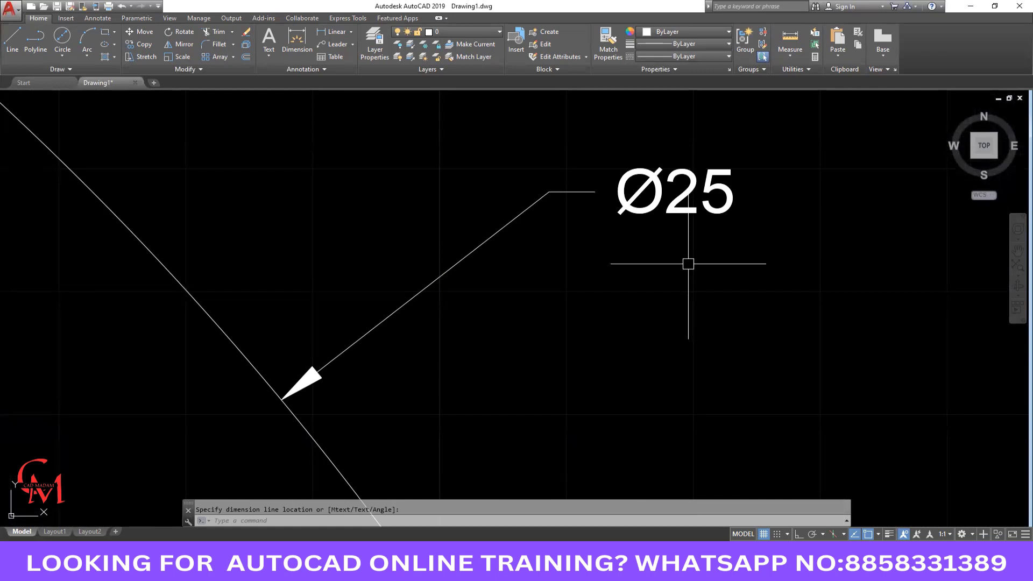
{"action": "scroll", "coordinate": [688, 263], "scroll_direction": "down", "scroll_amount": 2}
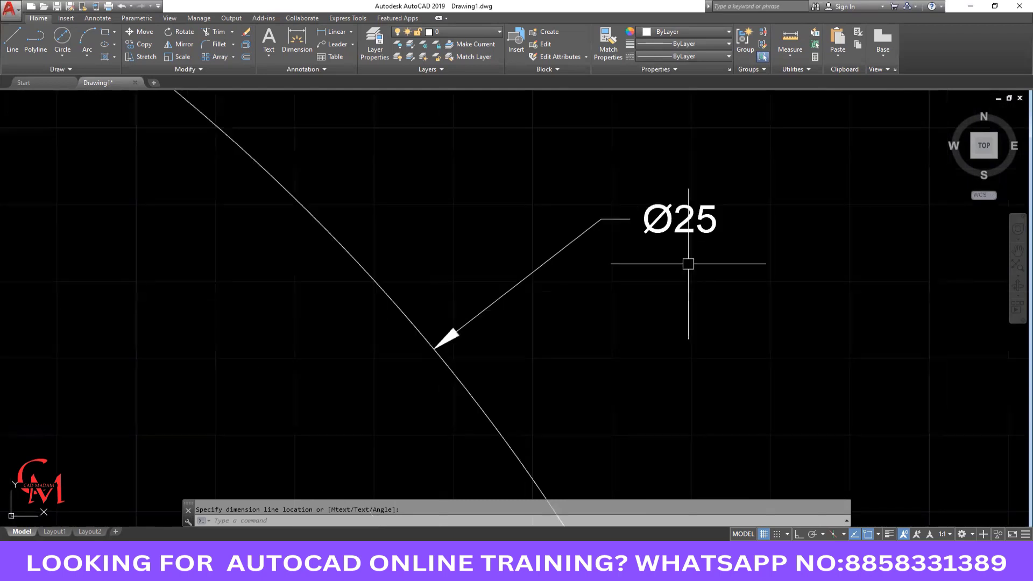
{"action": "scroll", "coordinate": [365, 237], "scroll_direction": "down", "scroll_amount": 5}
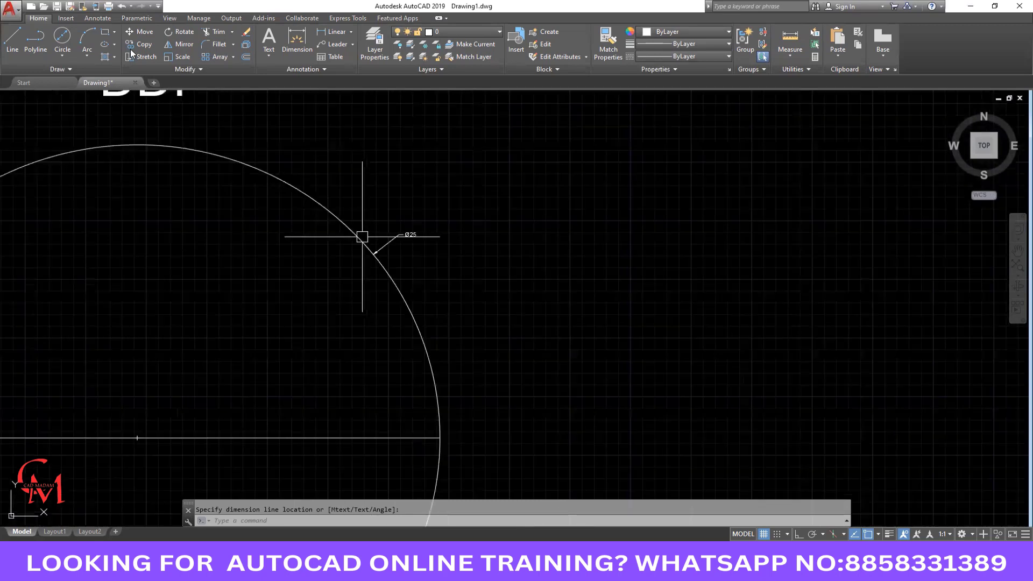
Draw a vertical line to the right of the DDI circle with ortho mode turned on.
{"action": "left_click", "coordinate": [58, 55]}
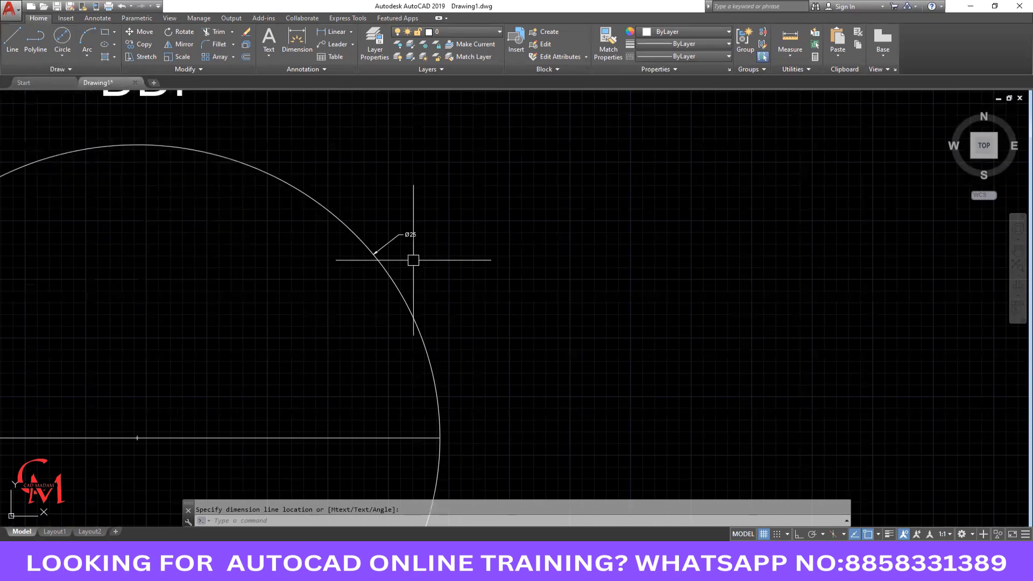
{"action": "left_click", "coordinate": [433, 113]}
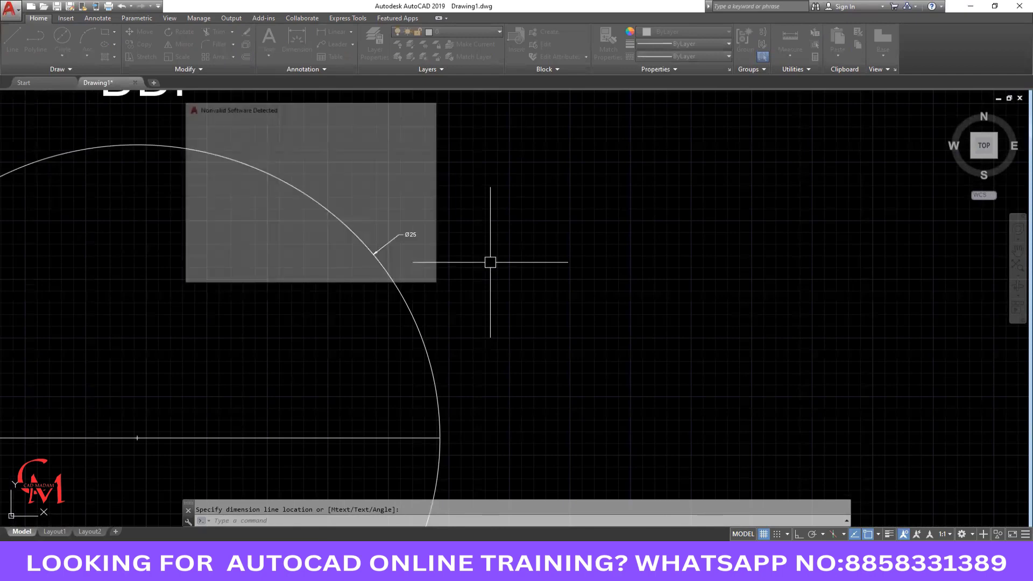
{"action": "scroll", "coordinate": [506, 227], "scroll_direction": "down", "scroll_amount": 4}
{"action": "key", "text": "Escape"}
{"action": "type", "text": "l"}
{"action": "key", "text": "Return"}
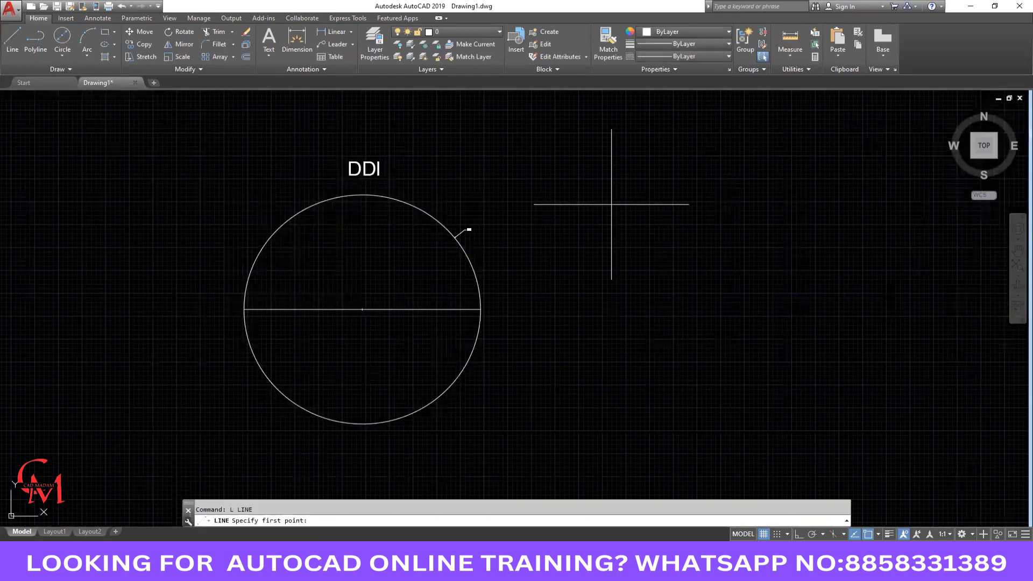
{"action": "left_click", "coordinate": [611, 204]}
{"action": "key", "text": "F8"}
{"action": "left_click", "coordinate": [606, 382]}
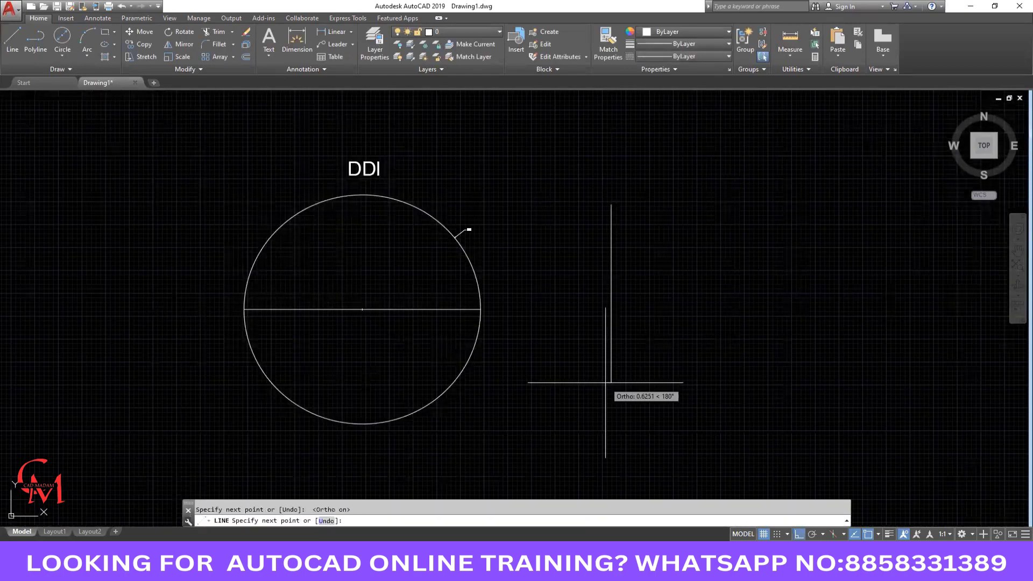
{"action": "key", "text": "Return"}
Draw a second, parallel vertical line to the right of the first, with its ends level with the first line's ends.
{"action": "key", "text": "Return"}
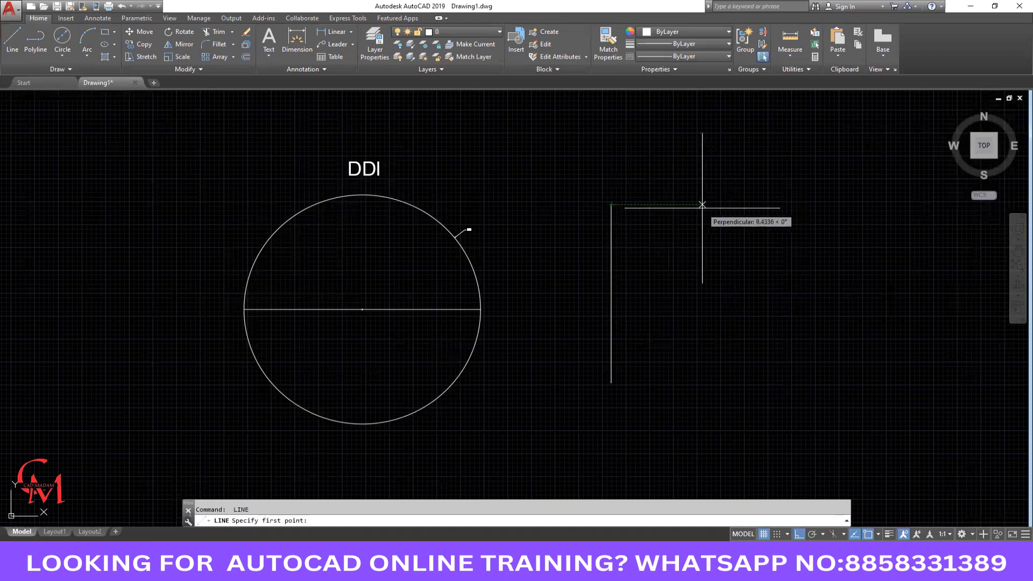
{"action": "left_click", "coordinate": [704, 205]}
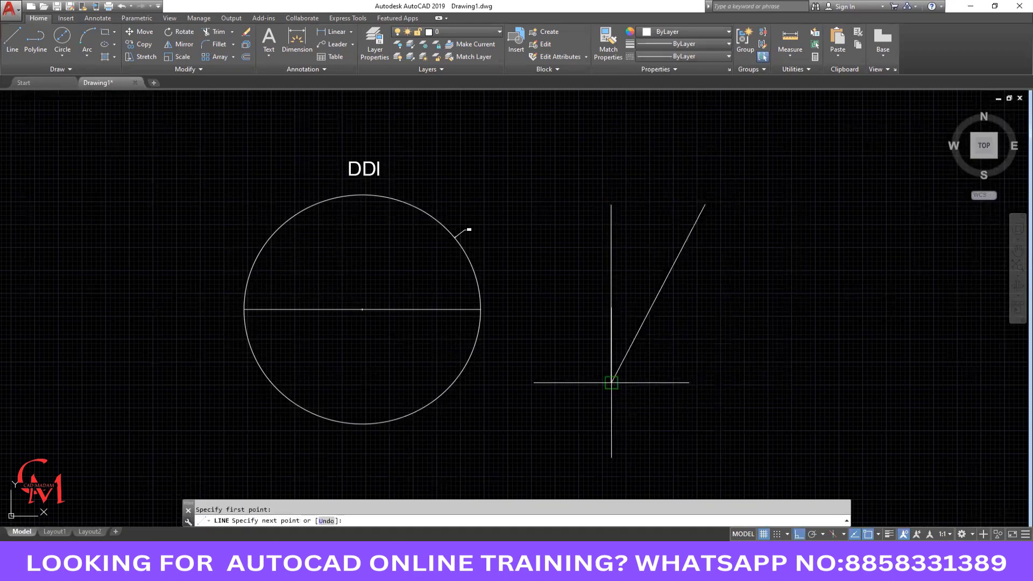
{"action": "left_click", "coordinate": [705, 383]}
{"action": "key", "text": "Return"}
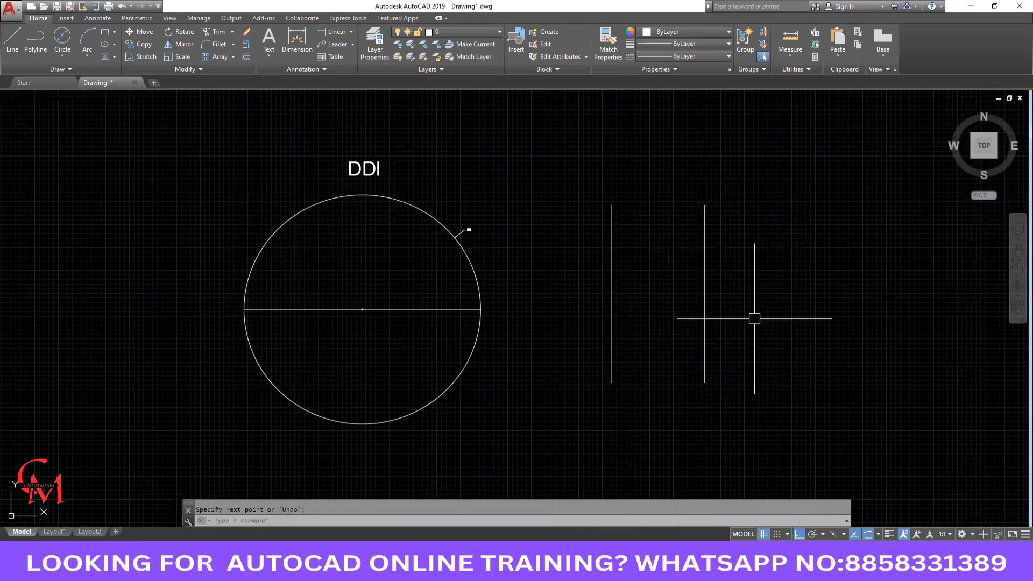
Draw a 2-point circle using the upper endpoints of the two vertical lines as its diameter ends.
{"action": "middle_click_drag", "start_coordinate": [723, 319], "coordinate": [655, 320]}
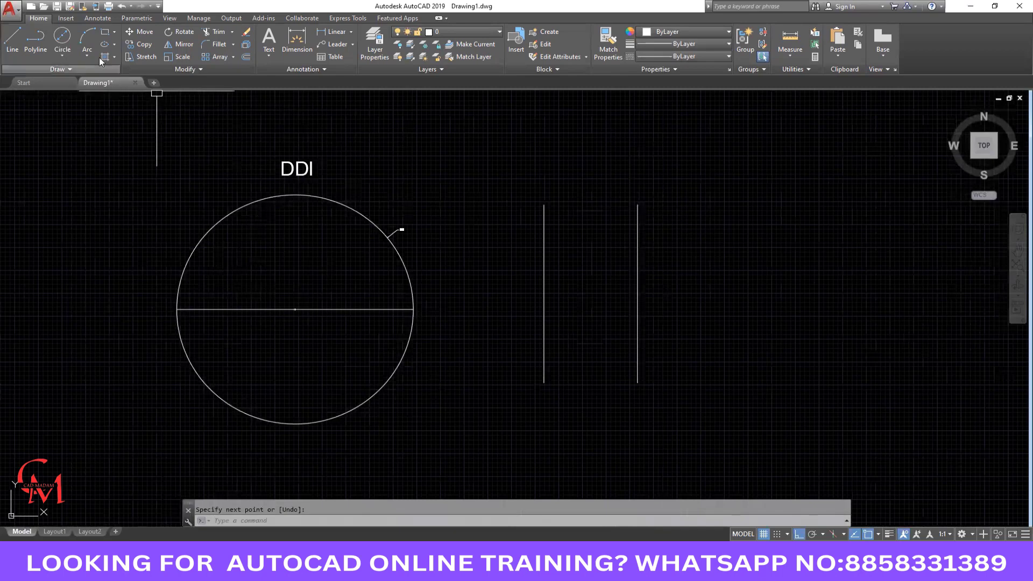
{"action": "left_click", "coordinate": [63, 56]}
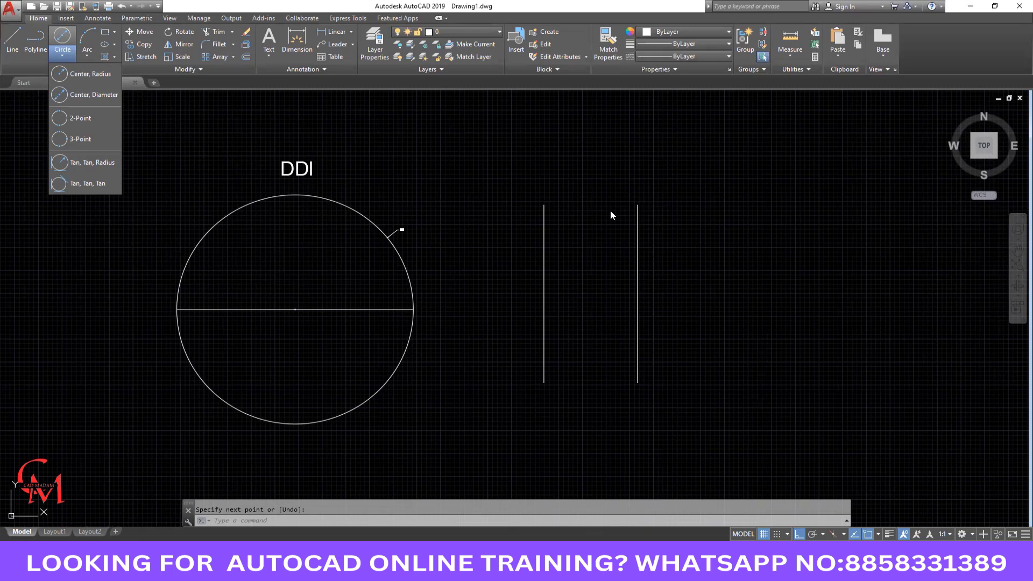
{"action": "left_click", "coordinate": [80, 118]}
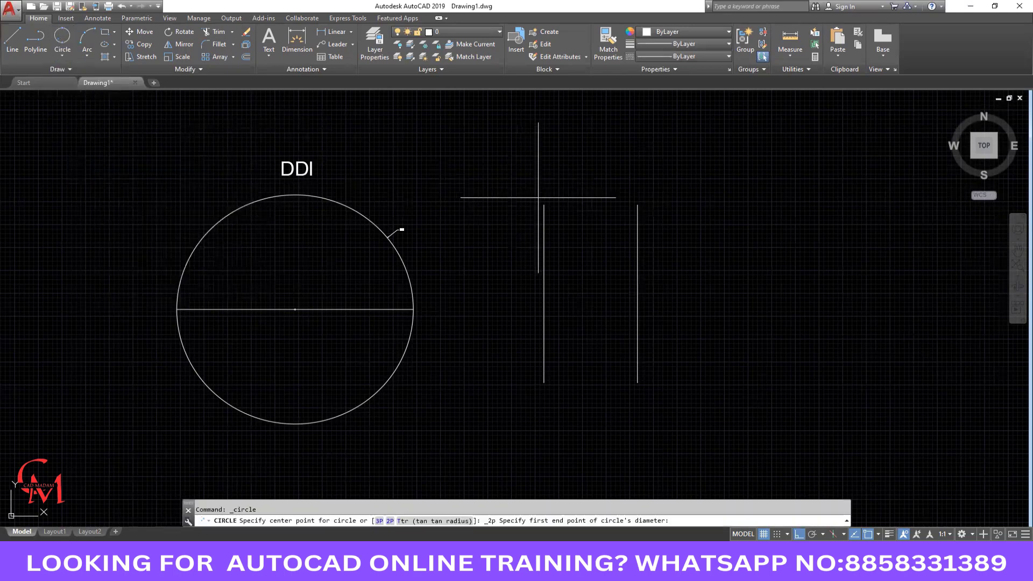
{"action": "left_click", "coordinate": [544, 205]}
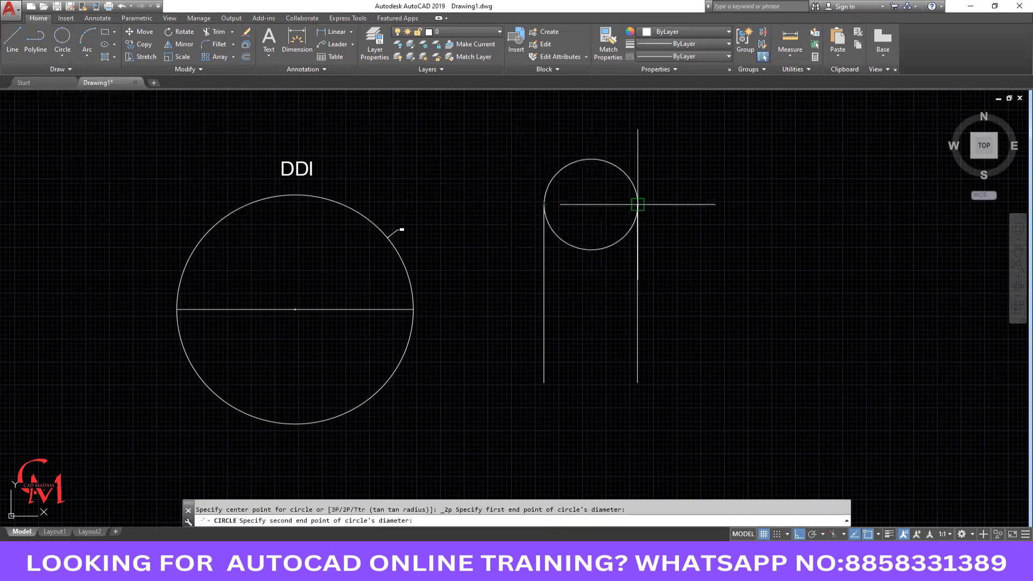
{"action": "left_click", "coordinate": [638, 205]}
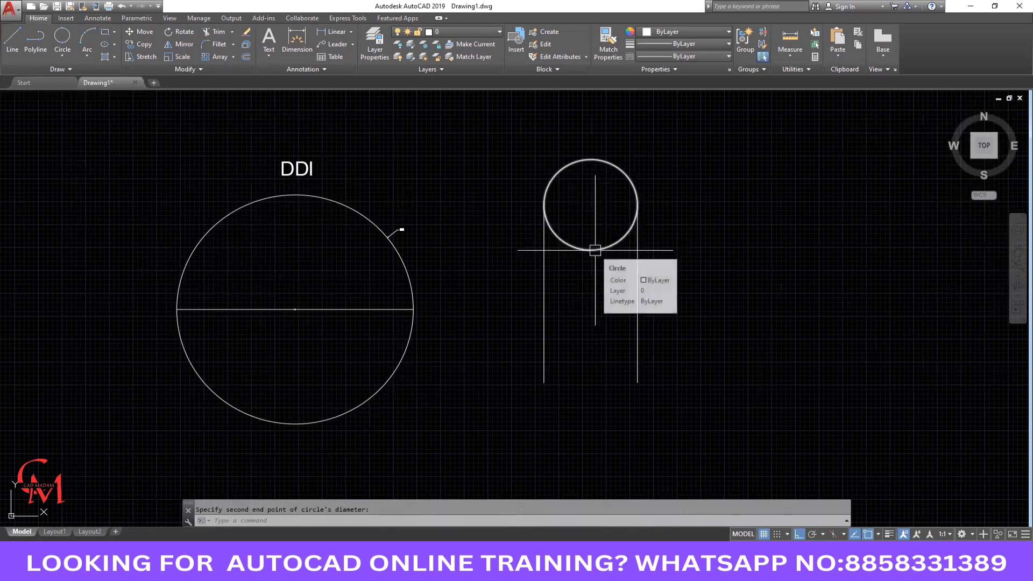
Trim away the lower half of the 2-point circle between the two vertical lines.
{"action": "type", "text": "tr"}
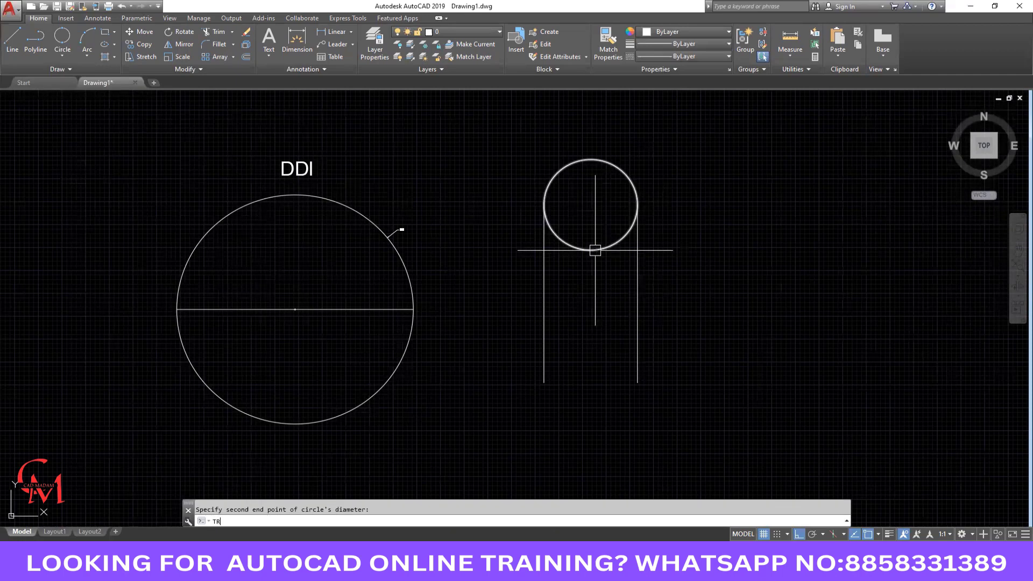
{"action": "key", "text": "Return"}
{"action": "key", "text": "Return"}
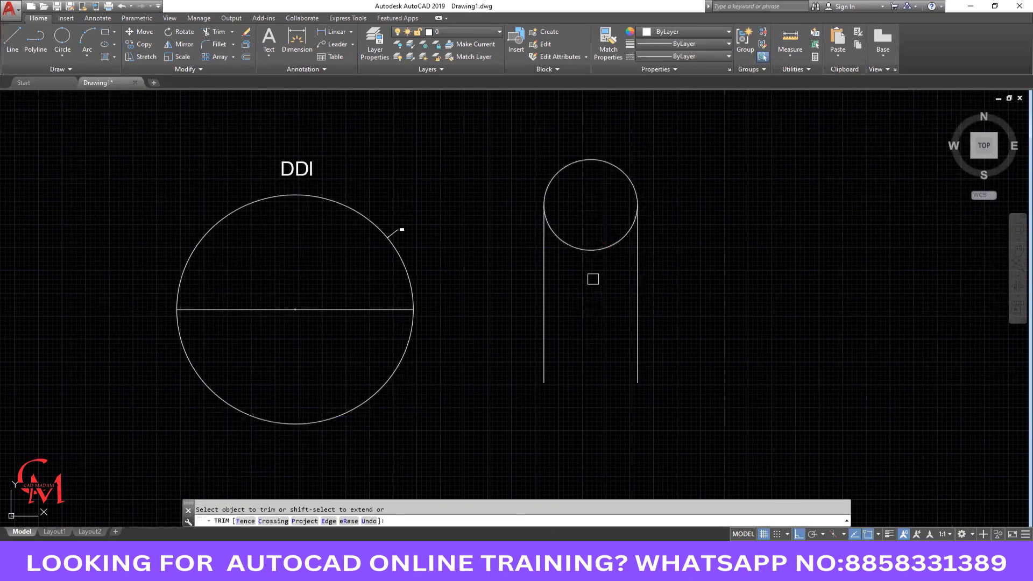
{"action": "left_click", "coordinate": [593, 250]}
{"action": "key", "text": "Escape"}
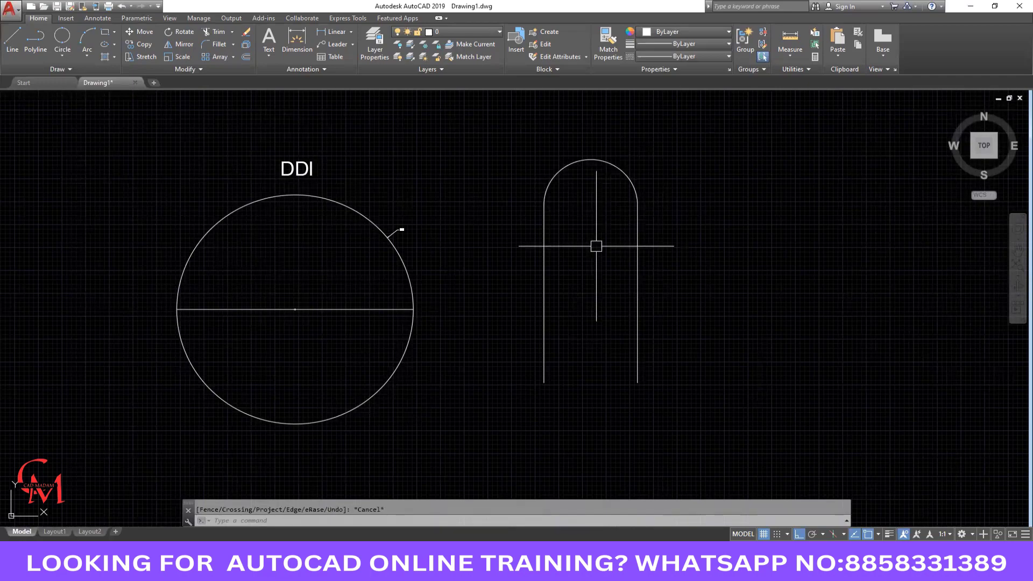
{"action": "scroll", "coordinate": [483, 237], "scroll_direction": "down", "scroll_amount": 1}
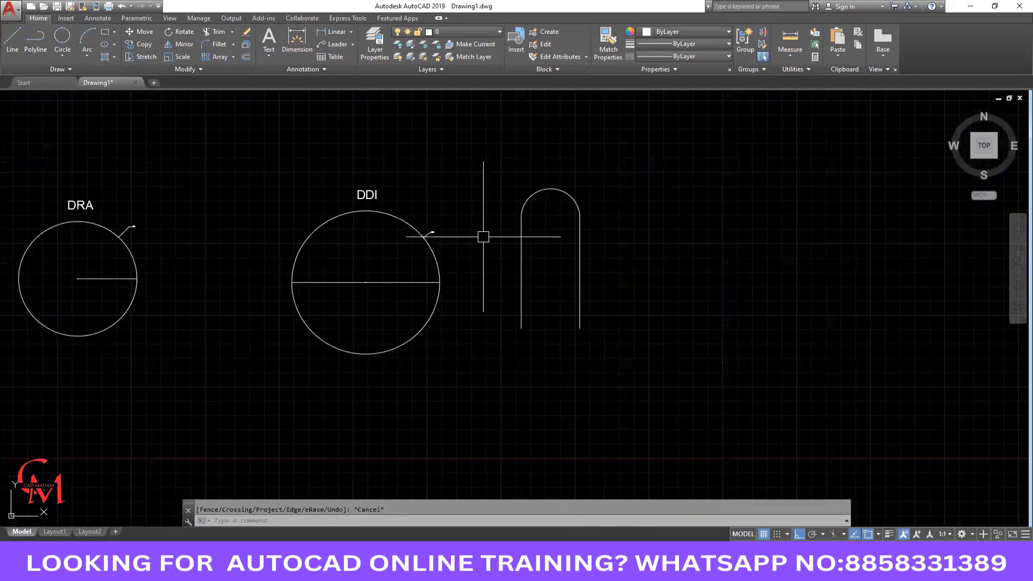
{"action": "scroll", "coordinate": [557, 210], "scroll_direction": "up", "scroll_amount": 2}
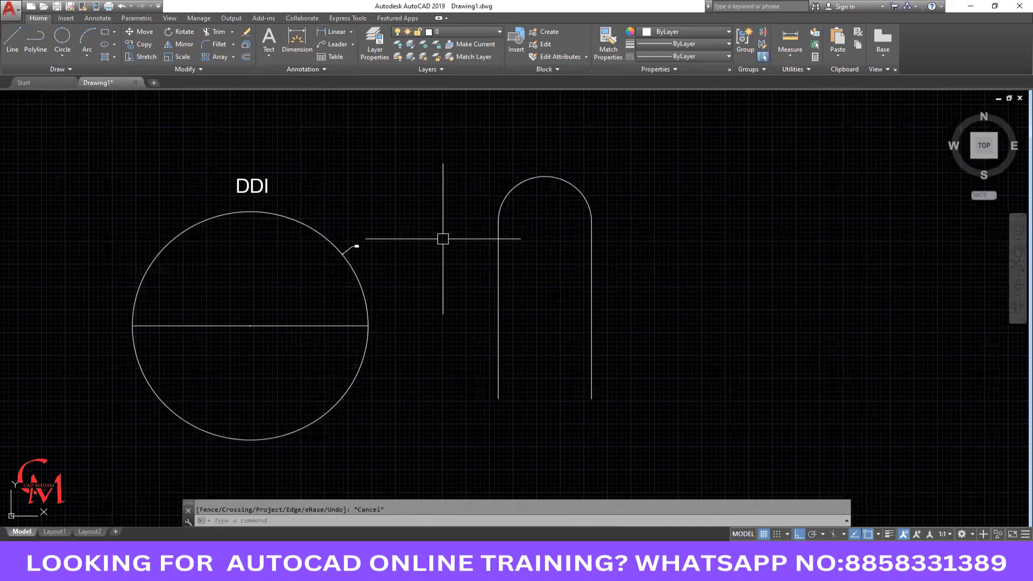
{"action": "left_click", "coordinate": [63, 56]}
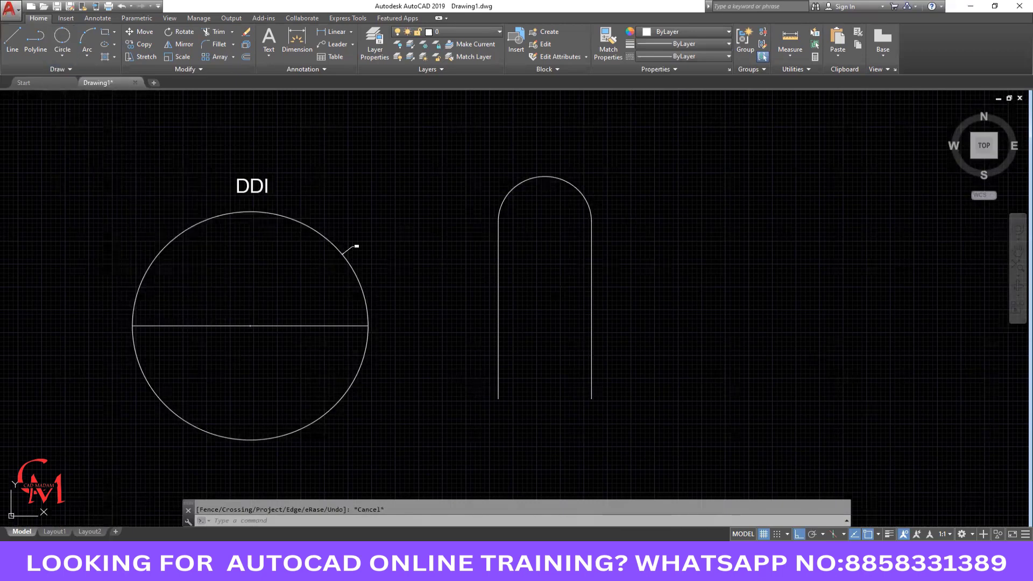
Draw a closed right triangle to the right of the arched shape, with its right angle at the lower-left corner.
{"action": "type", "text": "l"}
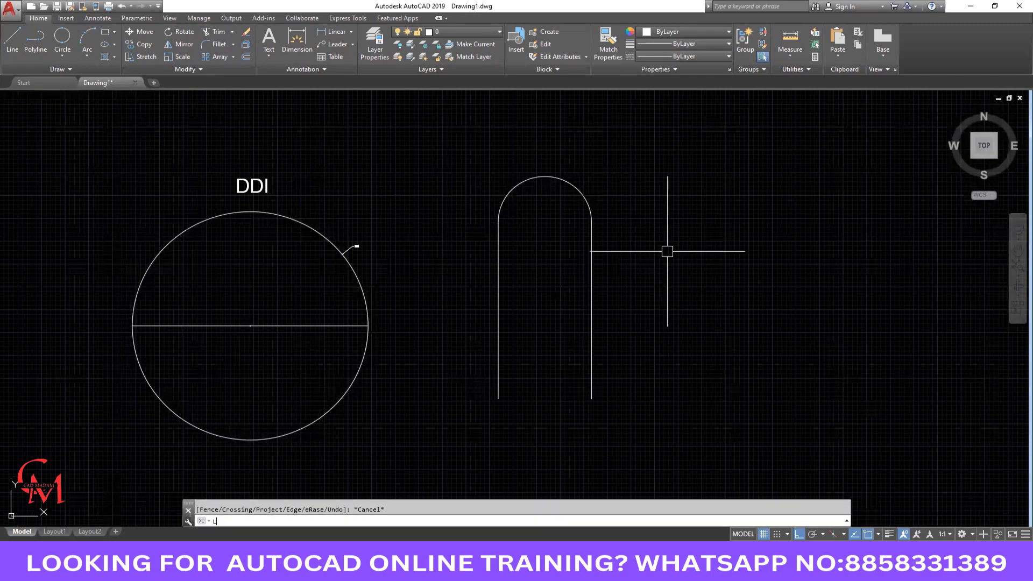
{"action": "key", "text": "space"}
{"action": "middle_click_drag", "start_coordinate": [673, 251], "coordinate": [390, 252]}
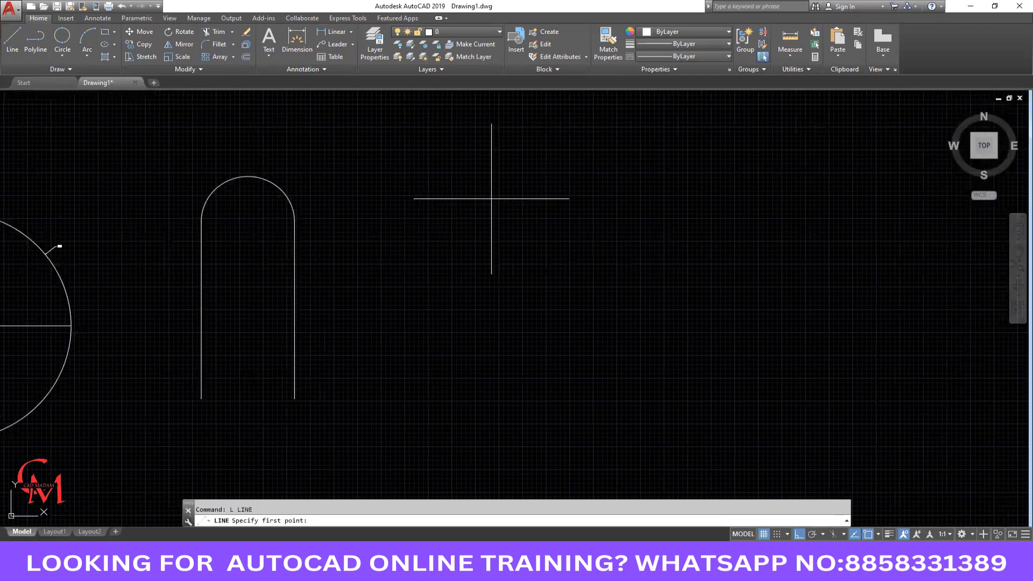
{"action": "left_click", "coordinate": [491, 199]}
{"action": "left_click", "coordinate": [491, 331]}
{"action": "left_click", "coordinate": [640, 331]}
{"action": "left_click", "coordinate": [491, 198]}
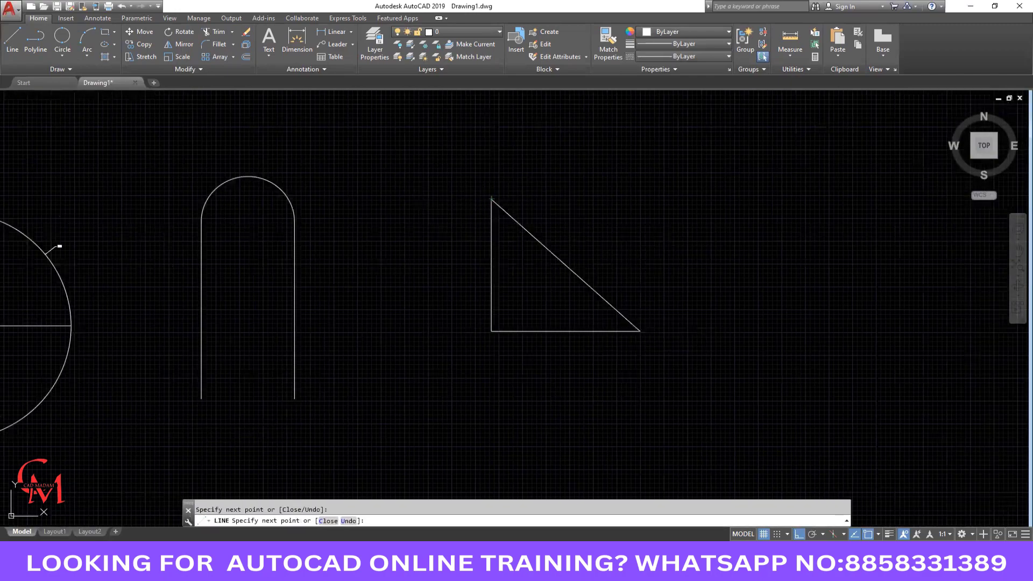
{"action": "key", "text": "space"}
Draw an open square to the right of the triangle with 10-unit upper, left and right sides, leaving the lower side open.
{"action": "middle_click_drag", "start_coordinate": [715, 288], "coordinate": [551, 283]}
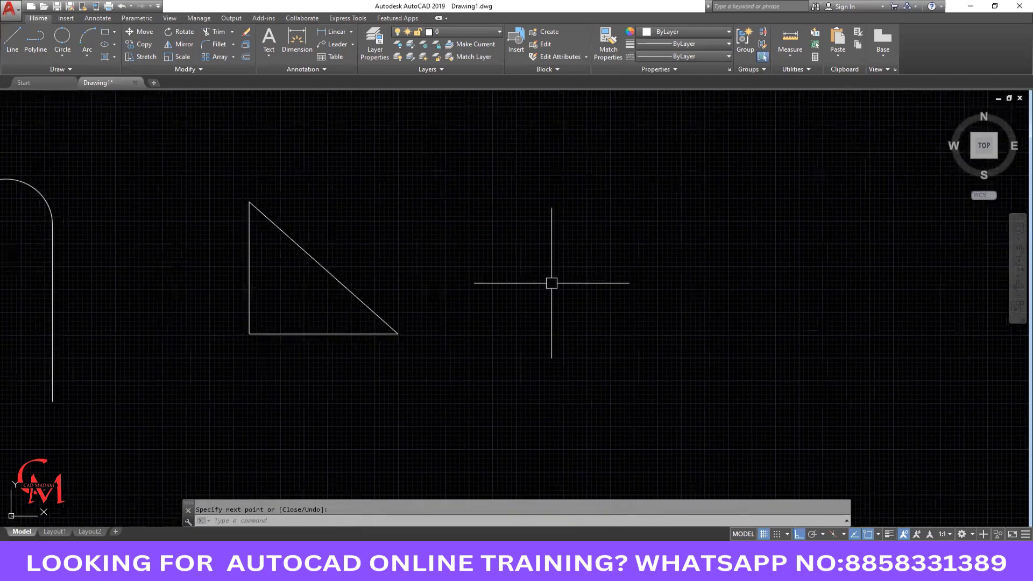
{"action": "key", "text": "space"}
{"action": "left_click", "coordinate": [513, 321]}
{"action": "type", "text": "10"}
{"action": "key", "text": "Return"}
{"action": "type", "text": "1"}
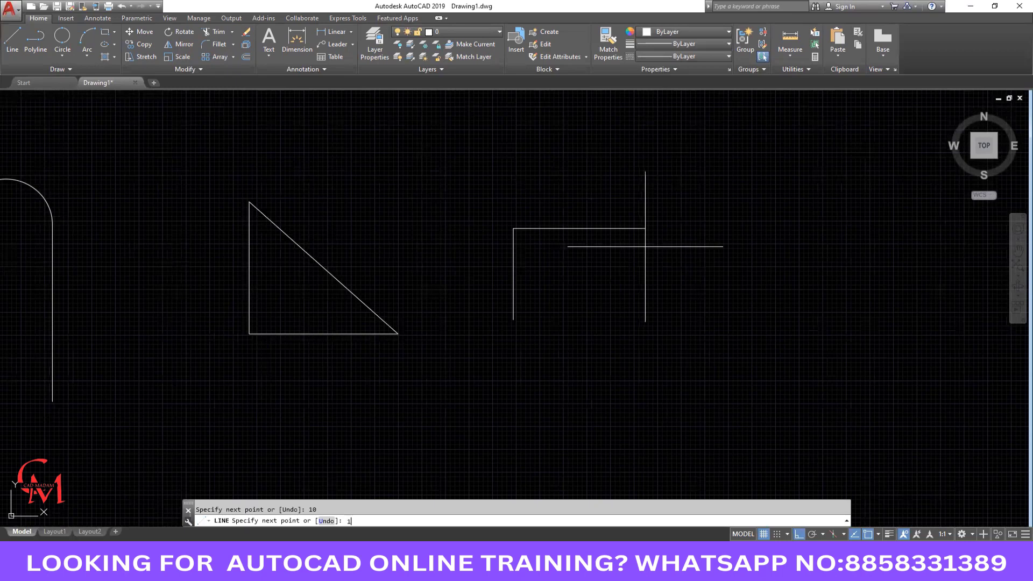
{"action": "type", "text": "0"}
{"action": "key", "text": "Return"}
{"action": "type", "text": "10"}
{"action": "key", "text": "Return"}
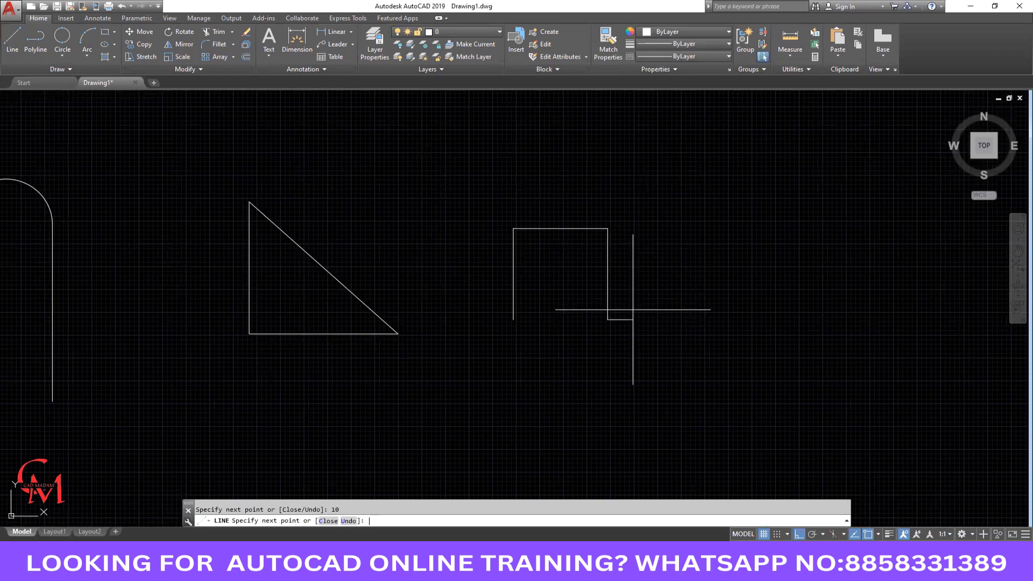
{"action": "key", "text": "Escape"}
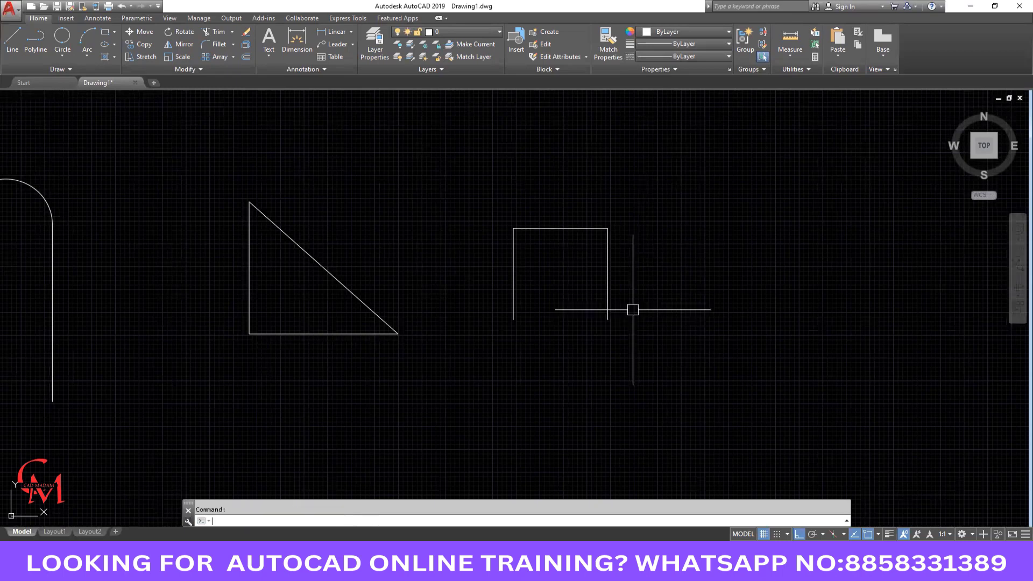
Draw a 3-point circle through the three corners of the right triangle.
{"action": "middle_click_drag", "start_coordinate": [459, 242], "coordinate": [499, 250]}
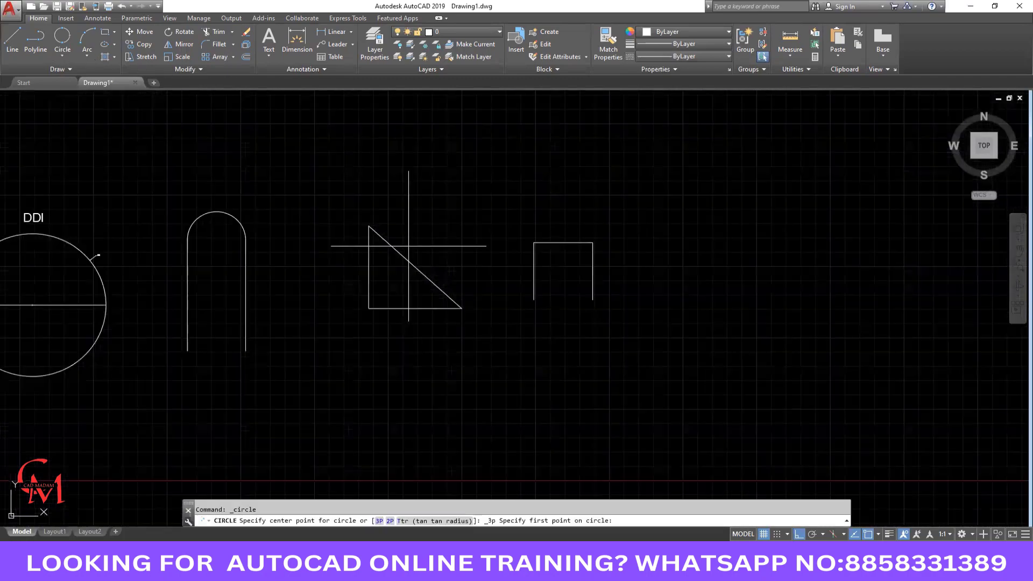
{"action": "left_click", "coordinate": [369, 226]}
{"action": "left_click", "coordinate": [369, 308]}
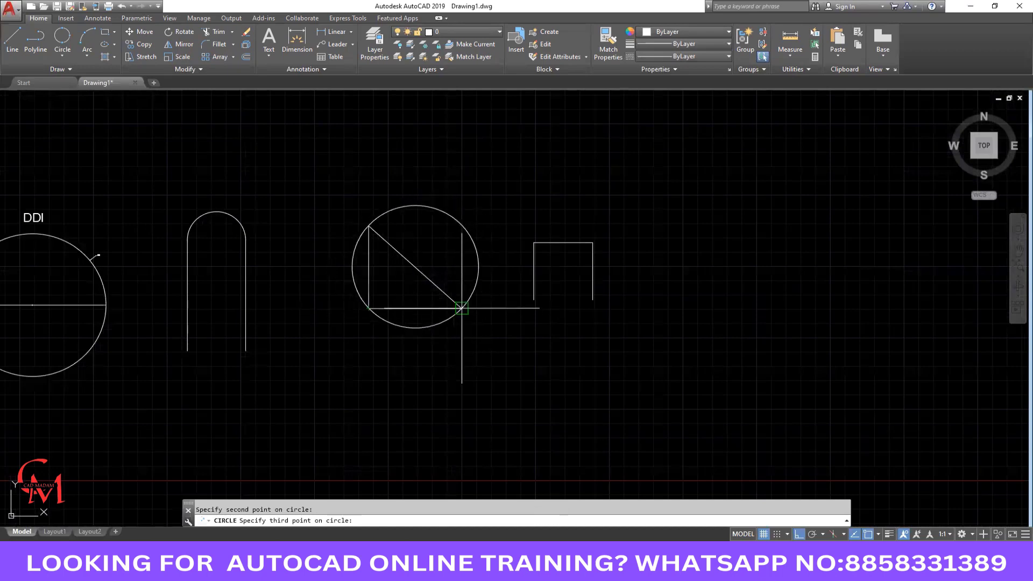
{"action": "left_click", "coordinate": [462, 308]}
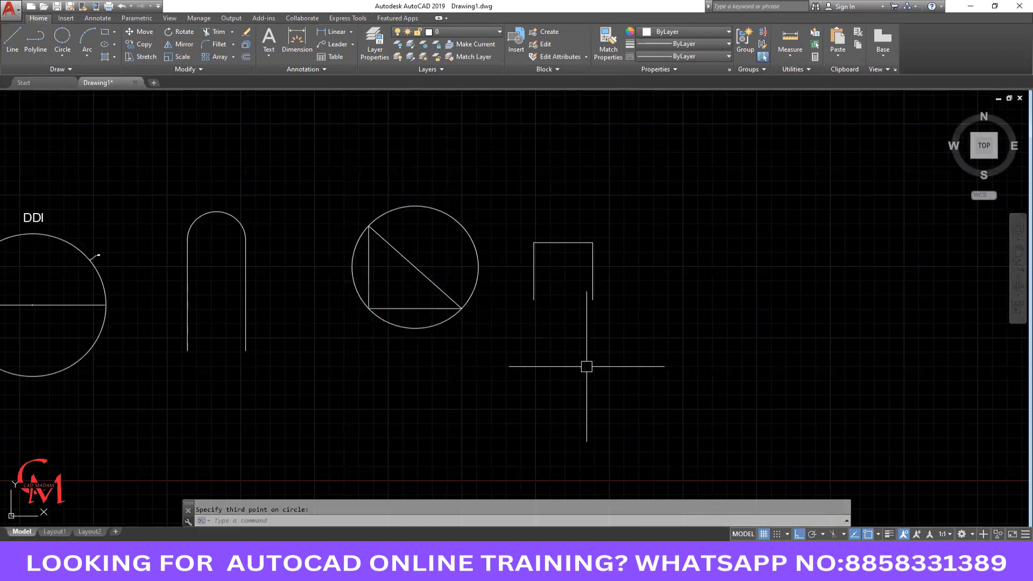
Draw a 3-point circle inside the open square through the midpoints of its three sides.
{"action": "left_click", "coordinate": [63, 54]}
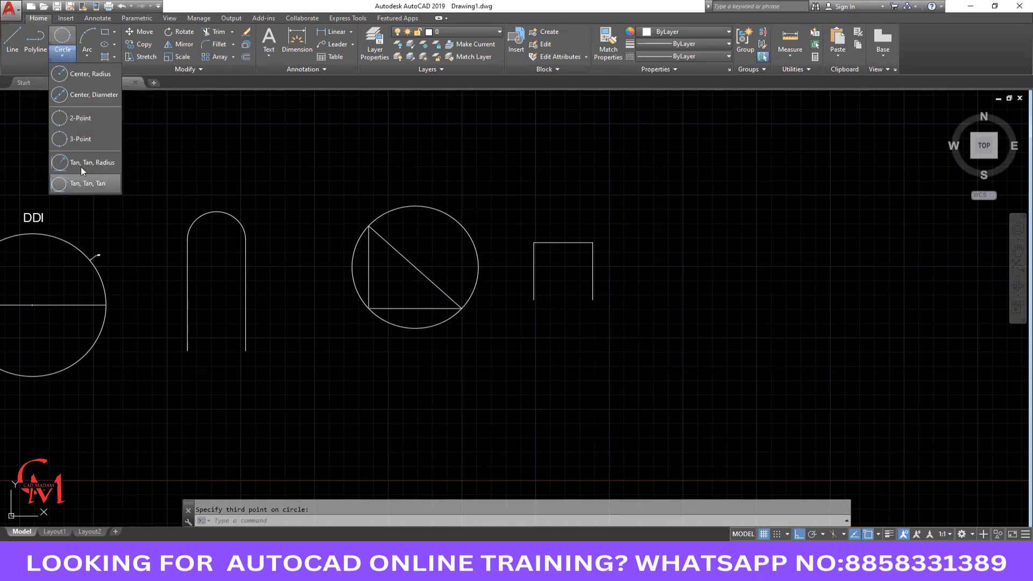
{"action": "left_click", "coordinate": [93, 141]}
{"action": "scroll", "coordinate": [485, 258], "scroll_direction": "up", "scroll_amount": 2}
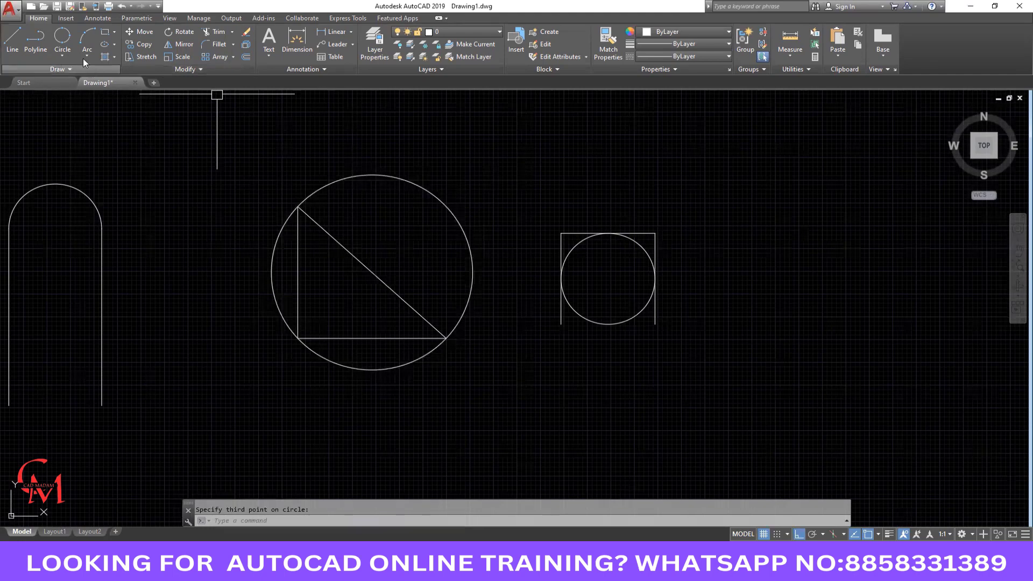
{"action": "left_click", "coordinate": [61, 56]}
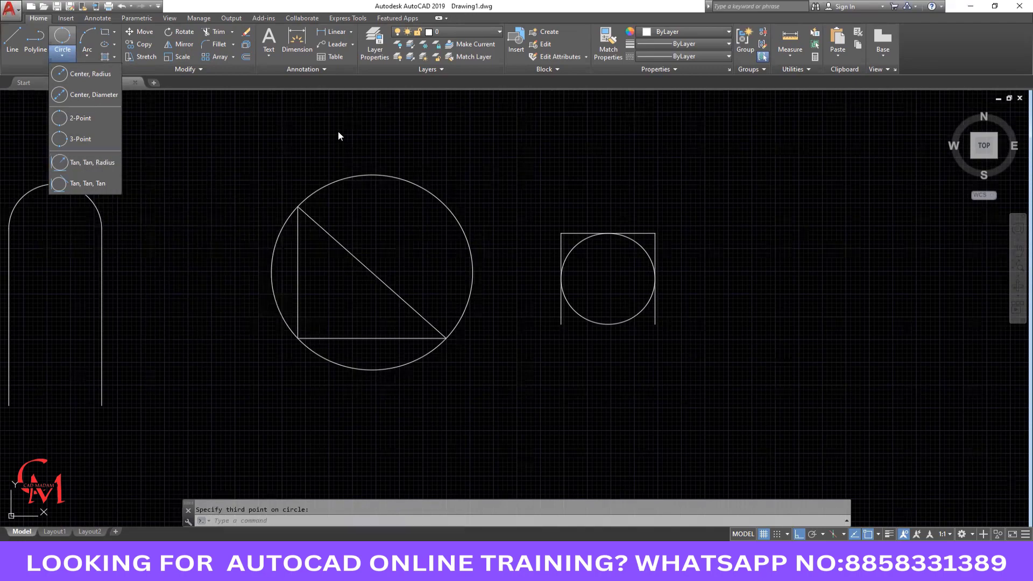
Draw an L-shape to the right of the open square from a 10-unit line downward and a 10-unit line to the right.
{"action": "scroll", "coordinate": [474, 285], "scroll_direction": "down", "scroll_amount": 2}
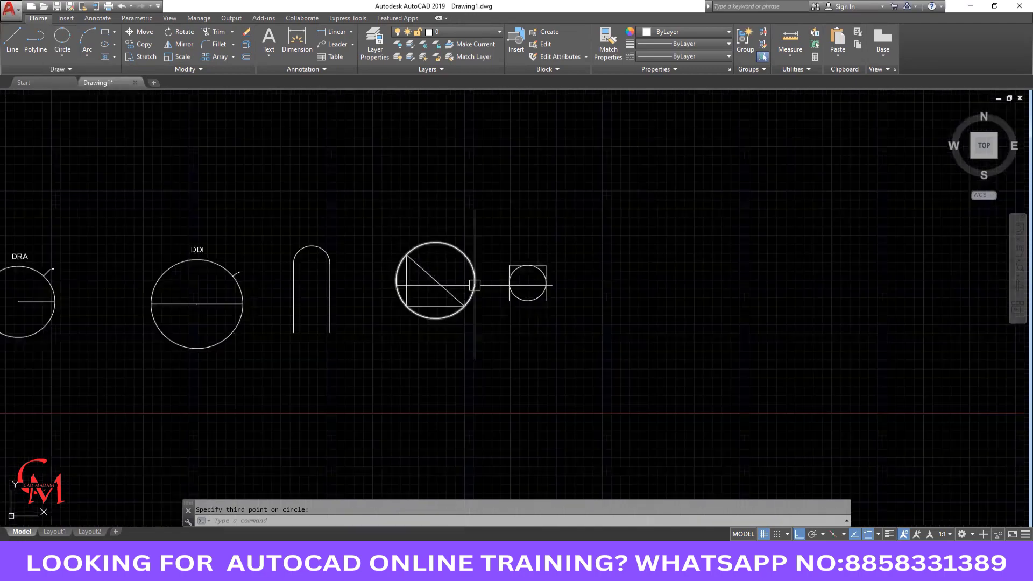
{"action": "middle_click_drag", "start_coordinate": [475, 285], "coordinate": [338, 284]}
{"action": "type", "text": "l"}
{"action": "key", "text": "Return"}
{"action": "type", "text": "10"}
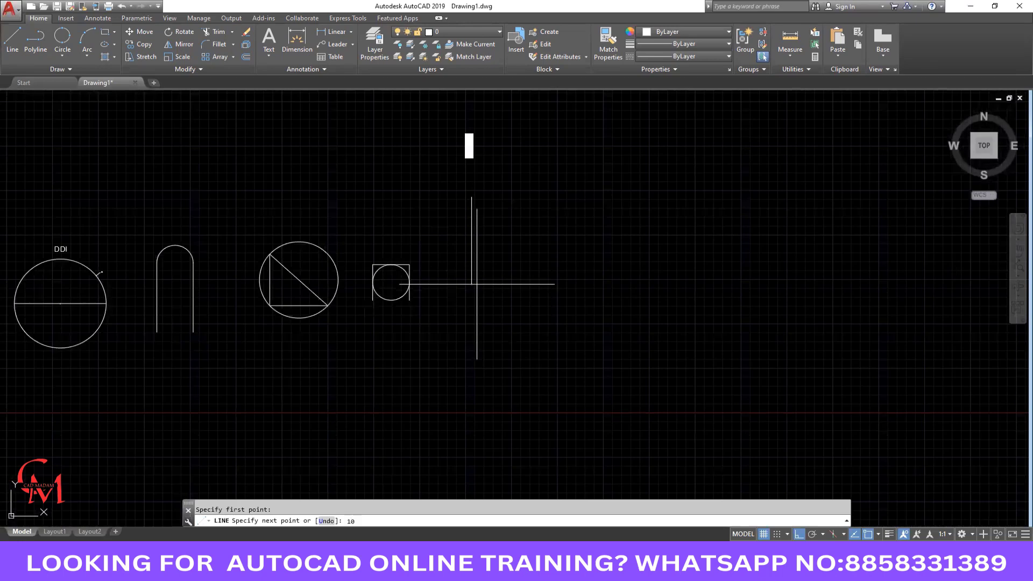
{"action": "key", "text": "Return"}
{"action": "type", "text": "10"}
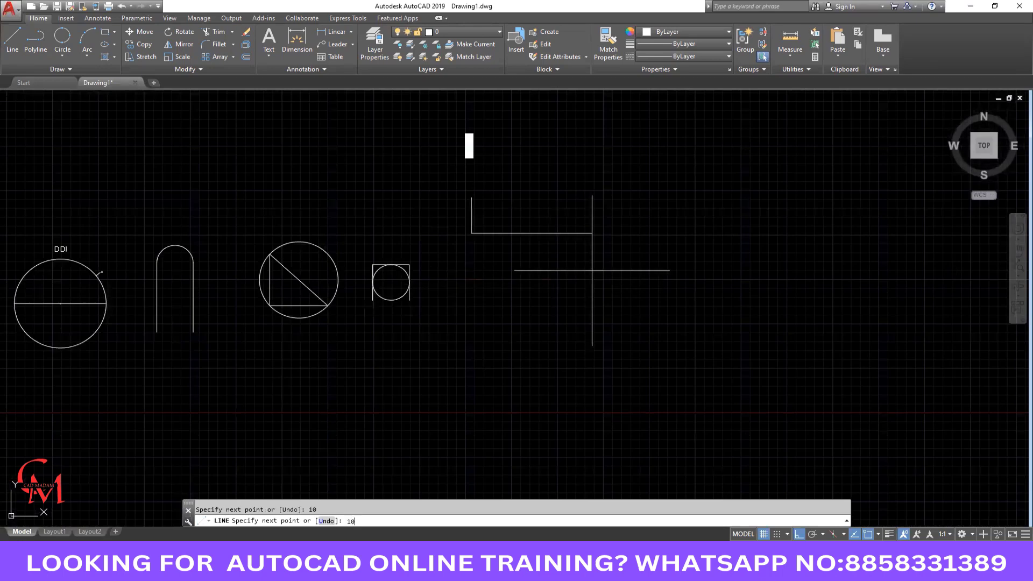
{"action": "scroll", "coordinate": [495, 212], "scroll_direction": "up", "scroll_amount": 10}
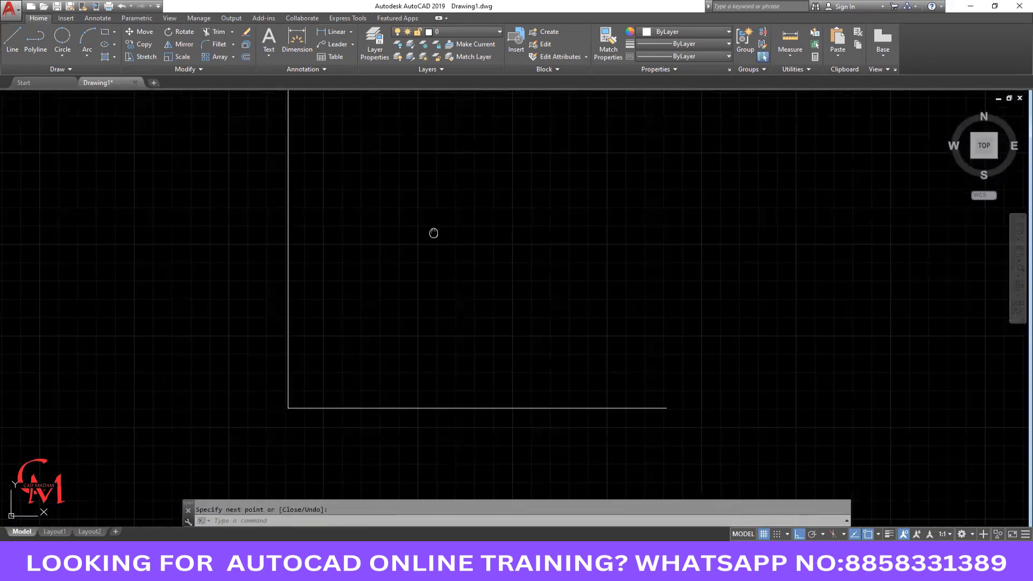
{"action": "scroll", "coordinate": [394, 257], "scroll_direction": "down", "scroll_amount": 2}
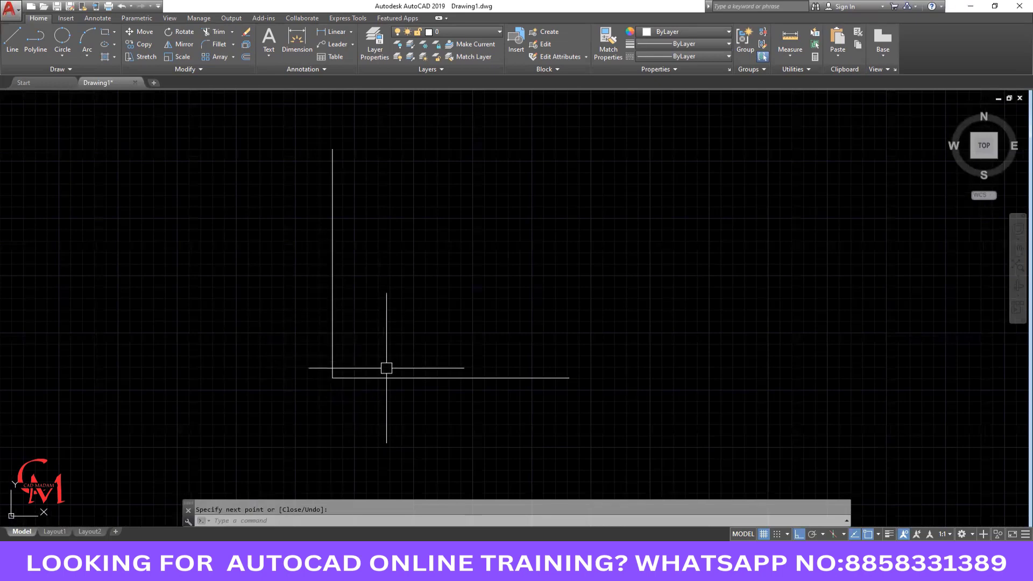
Draw a Tan, Tan, Radius circle of radius 1 tangent to the L-shape's vertical and horizontal lines.
{"action": "left_click", "coordinate": [62, 53]}
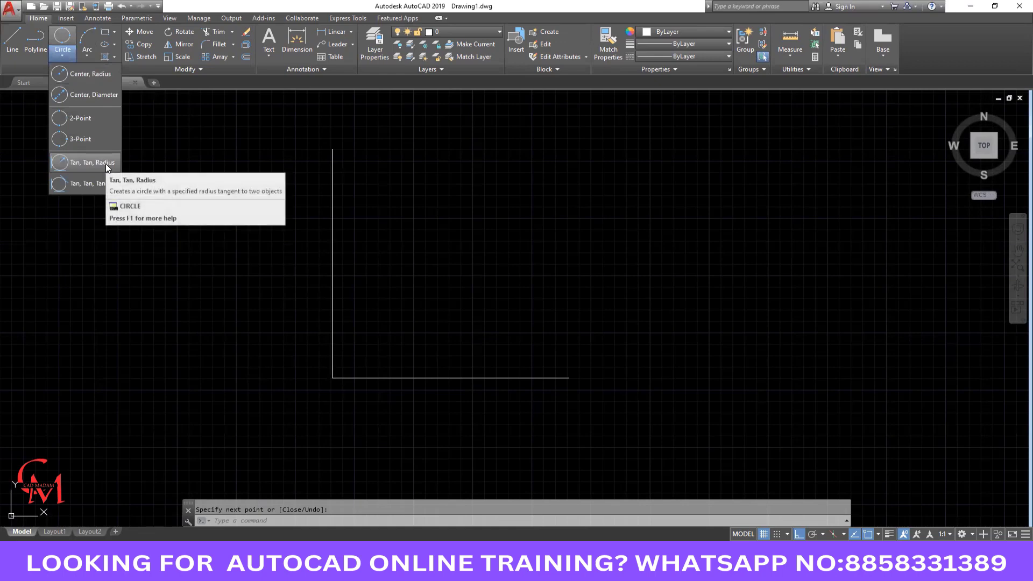
{"action": "left_click", "coordinate": [92, 162]}
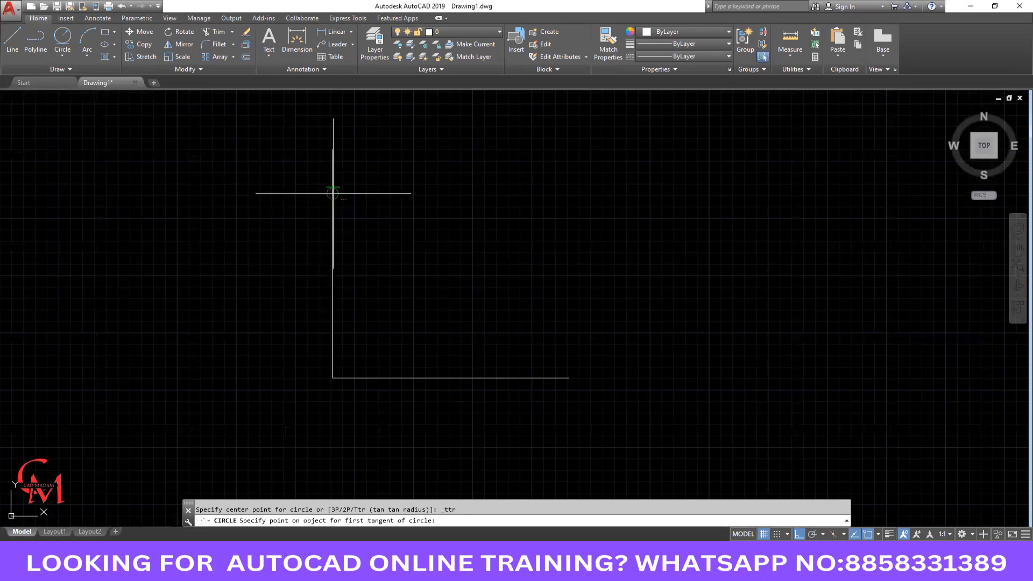
{"action": "left_click", "coordinate": [334, 270]}
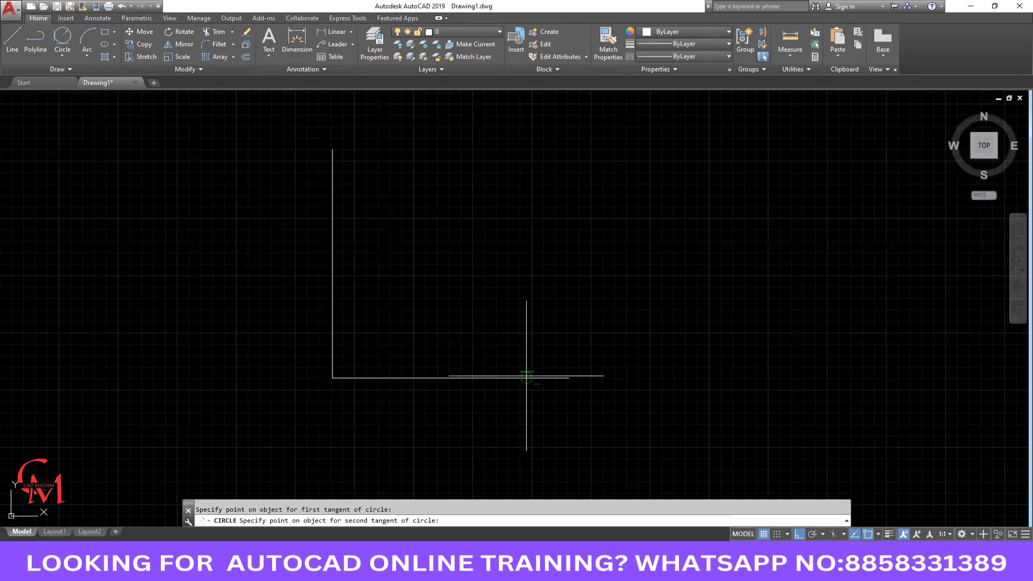
{"action": "left_click", "coordinate": [412, 377]}
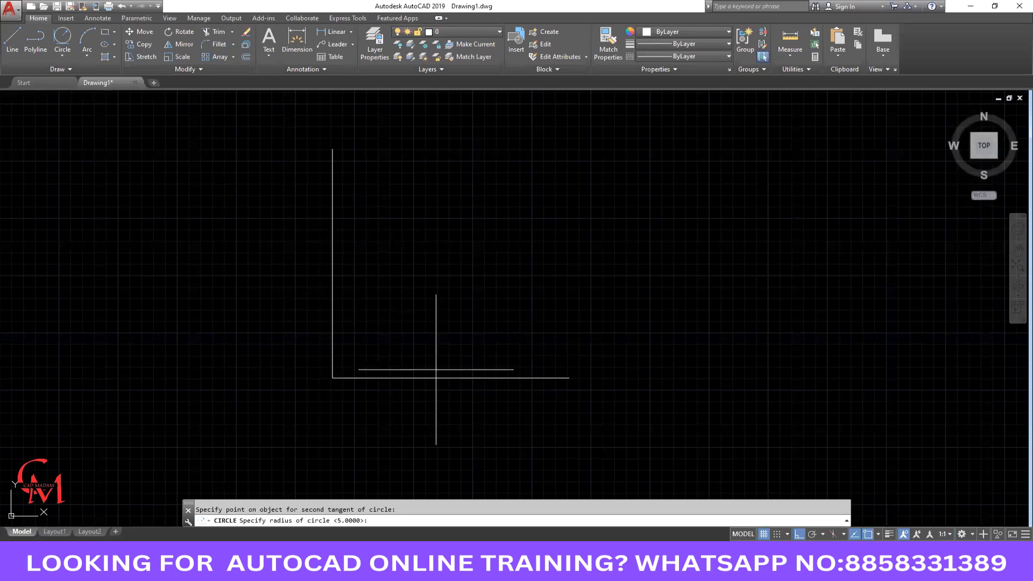
{"action": "key", "text": "Return"}
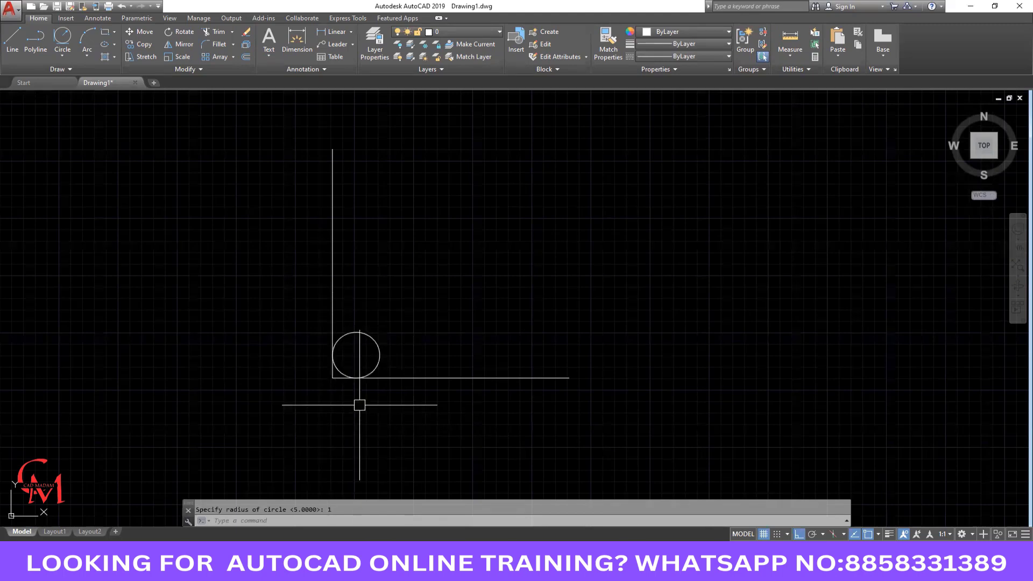
Trim the tangent circle and the line ends at the L-shape's corner to leave a rounded corner.
{"action": "type", "text": "tr"}
{"action": "key", "text": "Return"}
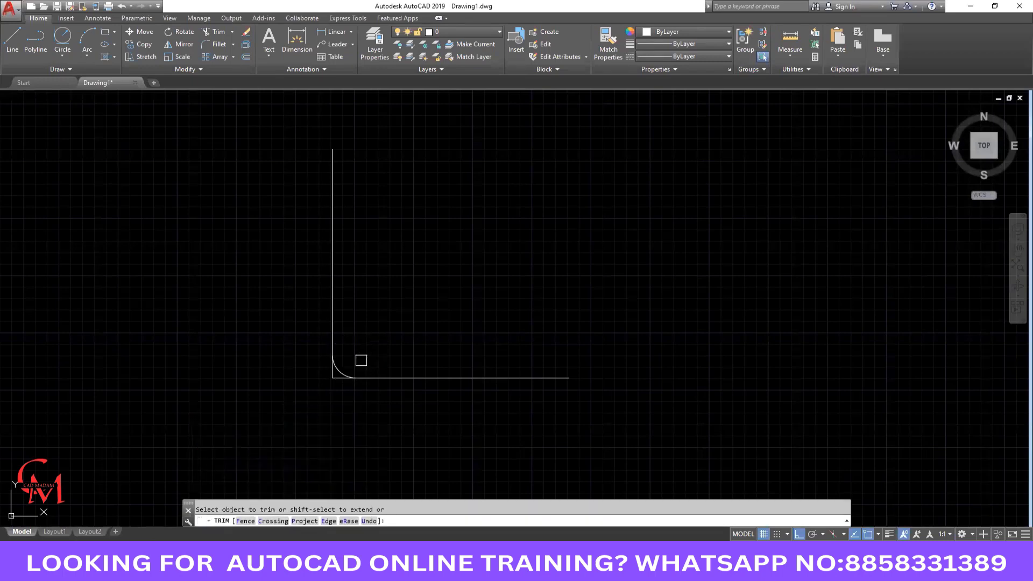
{"action": "scroll", "coordinate": [331, 386], "scroll_direction": "up", "scroll_amount": 8}
{"action": "left_click", "coordinate": [350, 376]}
{"action": "left_click", "coordinate": [314, 325]}
{"action": "scroll", "coordinate": [271, 369], "scroll_direction": "down", "scroll_amount": 8}
{"action": "key", "text": "Escape"}
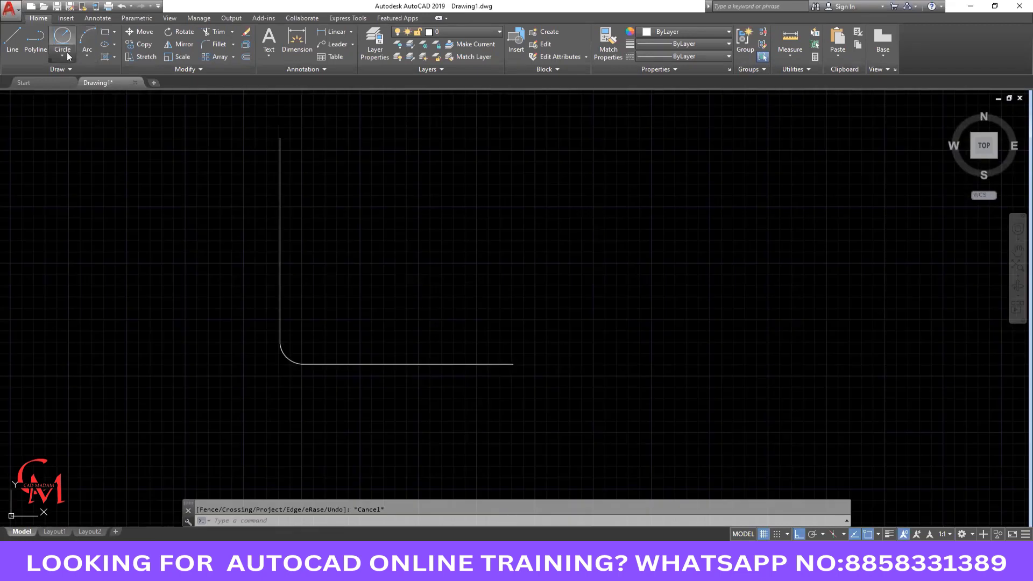
Draw a closed right triangle to the right of the rounded L-shape, with its right angle at the lower-left corner.
{"action": "left_click", "coordinate": [66, 53]}
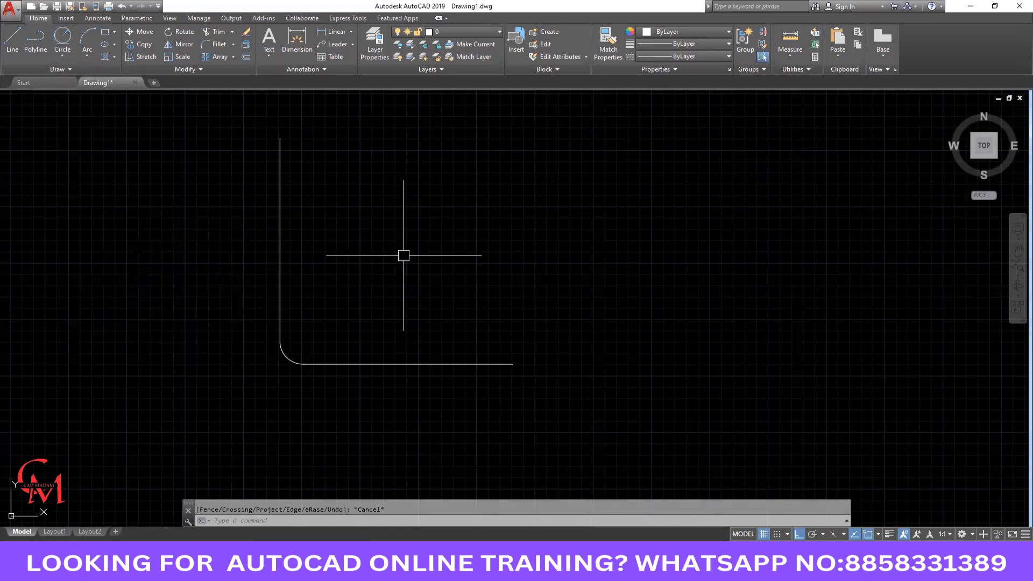
{"action": "type", "text": "l"}
{"action": "key", "text": "Return"}
{"action": "left_click", "coordinate": [589, 188]}
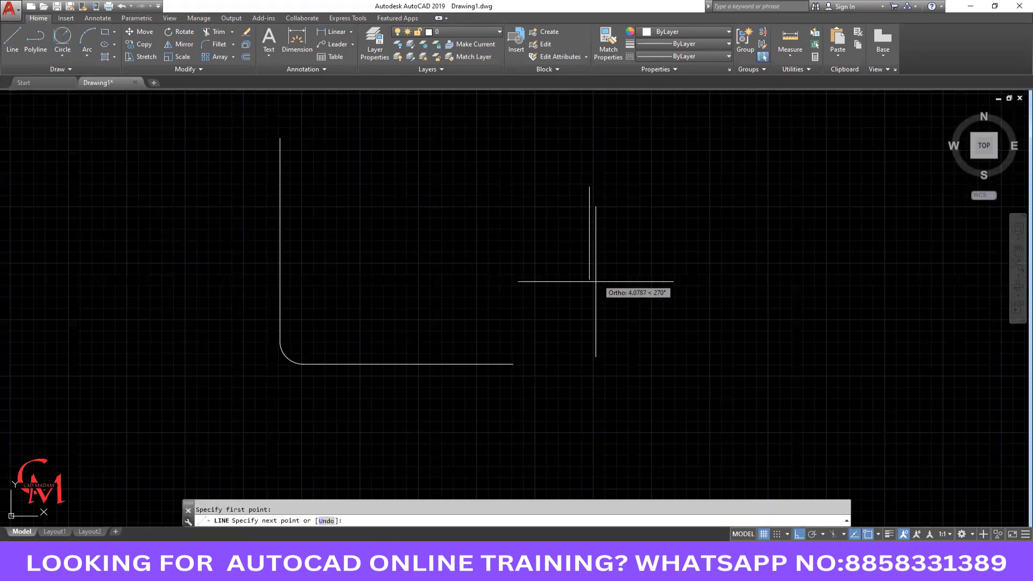
{"action": "left_click", "coordinate": [594, 298]}
{"action": "left_click", "coordinate": [726, 299]}
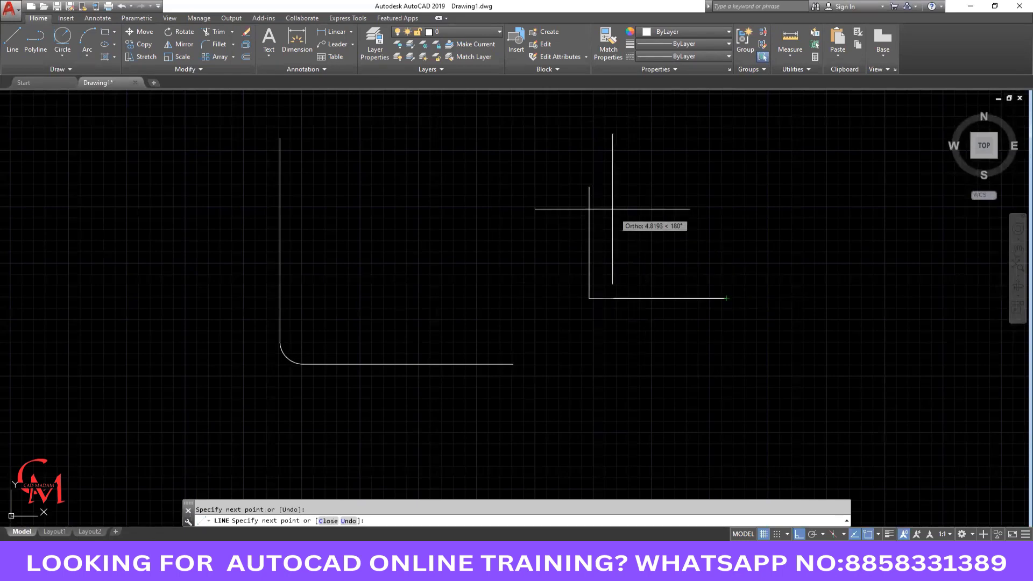
{"action": "left_click", "coordinate": [589, 187]}
{"action": "key", "text": "Return"}
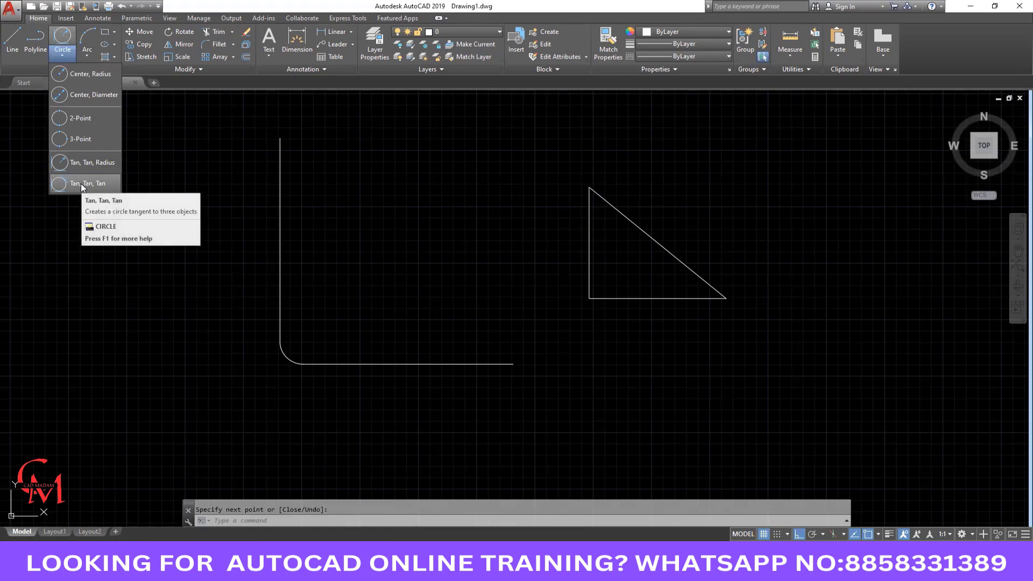
Draw a Tan, Tan, Tan circle tangent to all three sides of the new triangle, dismissing the licence warning.
{"action": "left_click", "coordinate": [81, 183]}
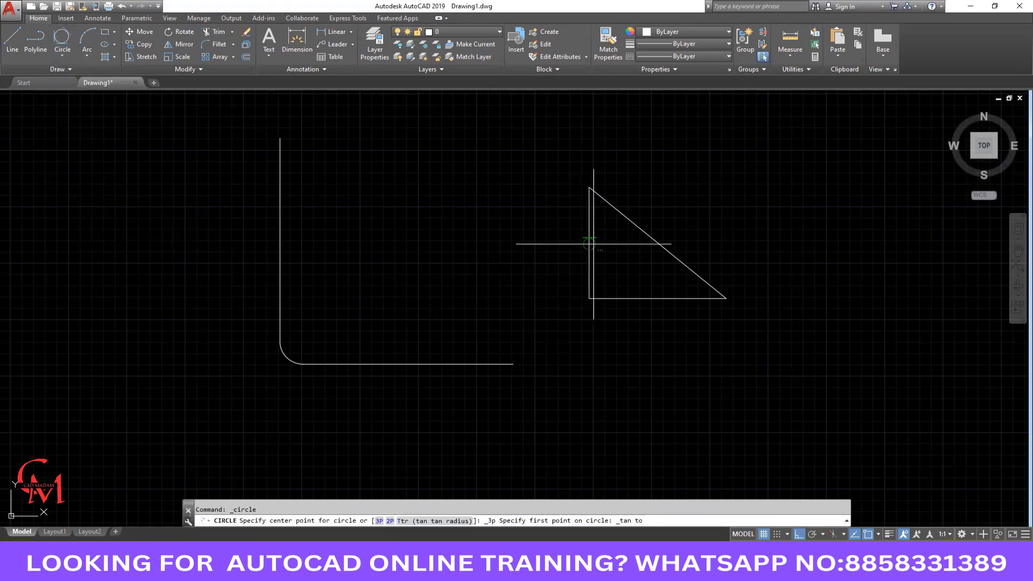
{"action": "left_click", "coordinate": [589, 243]}
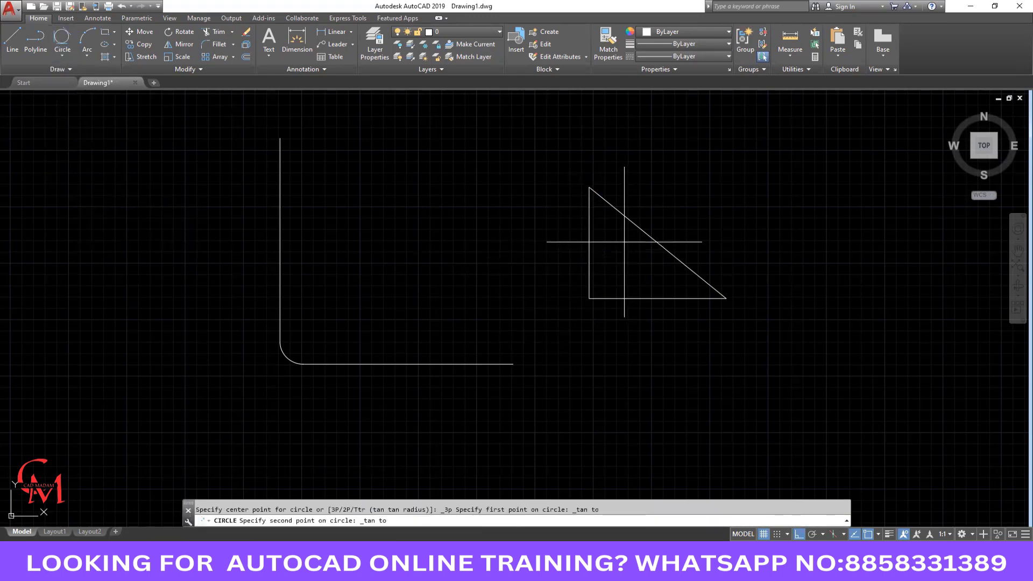
{"action": "left_click", "coordinate": [652, 238]}
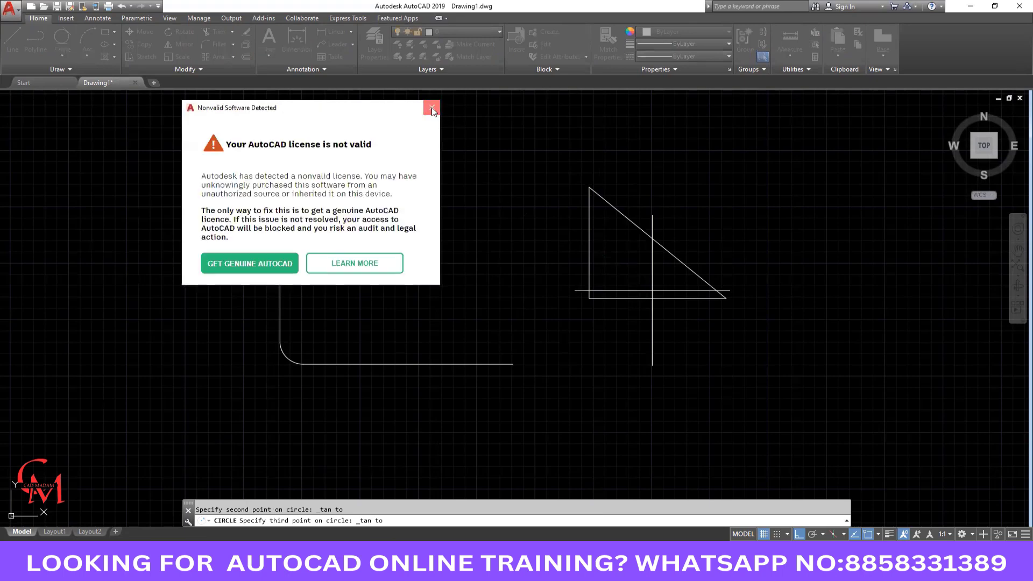
{"action": "left_click", "coordinate": [431, 110]}
{"action": "left_click", "coordinate": [657, 298]}
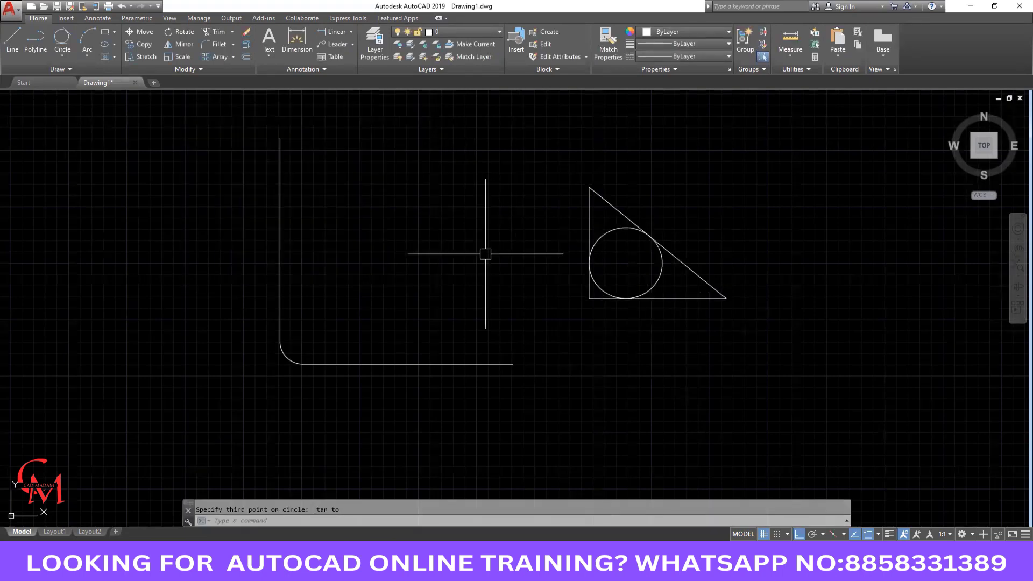
Draw a center-radius circle freehand in the empty area to the right of the small triangle.
{"action": "scroll", "coordinate": [689, 264], "scroll_direction": "up", "scroll_amount": 2}
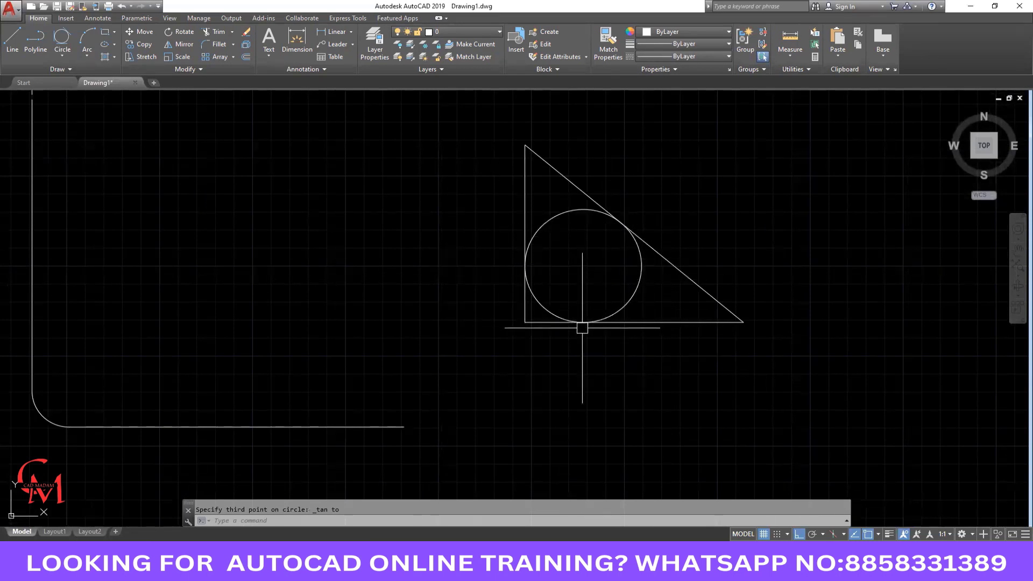
{"action": "scroll", "coordinate": [457, 318], "scroll_direction": "down", "scroll_amount": 2}
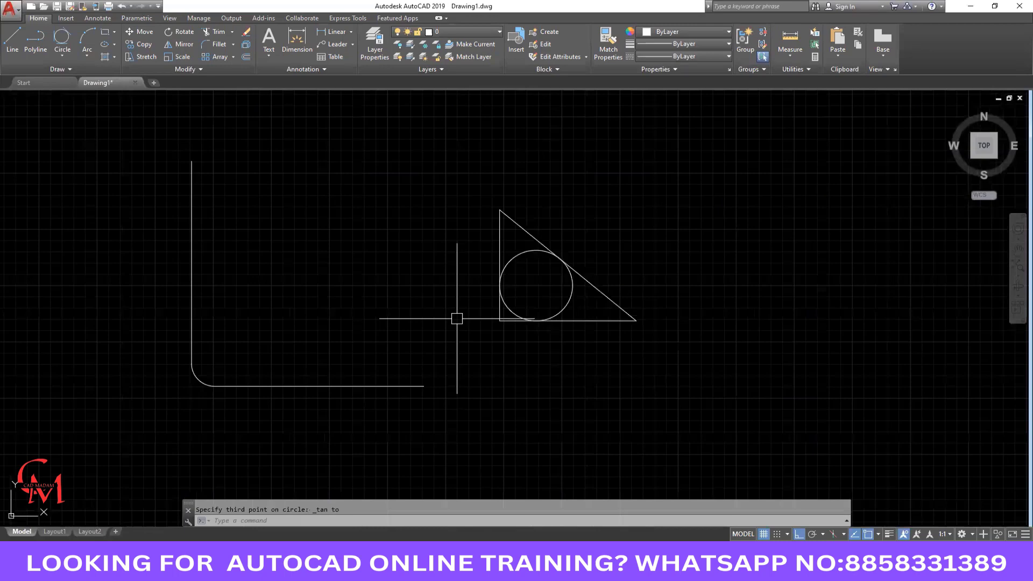
{"action": "scroll", "coordinate": [457, 318], "scroll_direction": "down", "scroll_amount": 2}
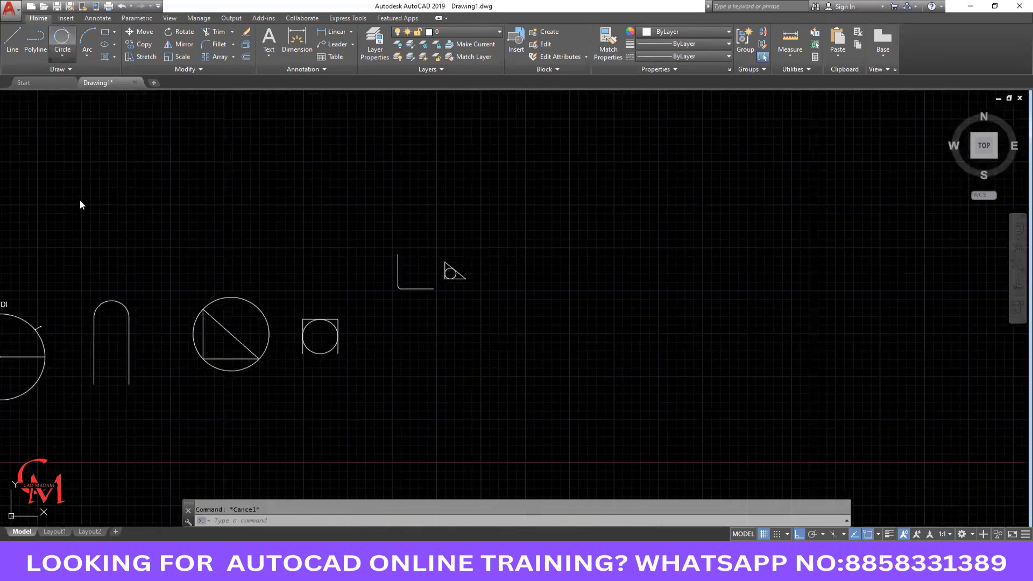
{"action": "left_click", "coordinate": [584, 370]}
{"action": "key", "text": "Return"}
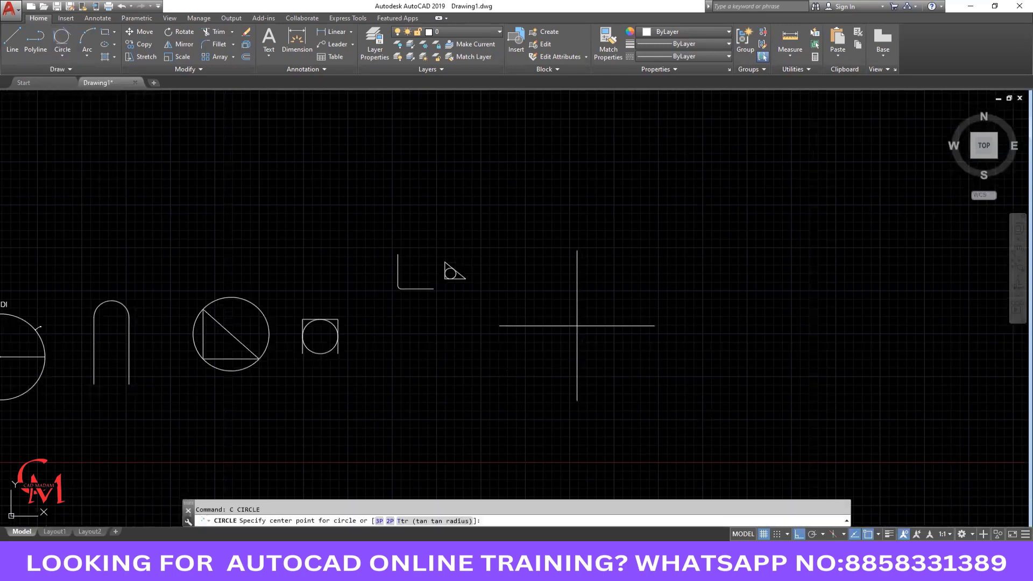
{"action": "left_click", "coordinate": [582, 324]}
{"action": "left_click", "coordinate": [587, 365]}
Draw a vertical line from the new circle's center up to a point above the circle.
{"action": "type", "text": "L"}
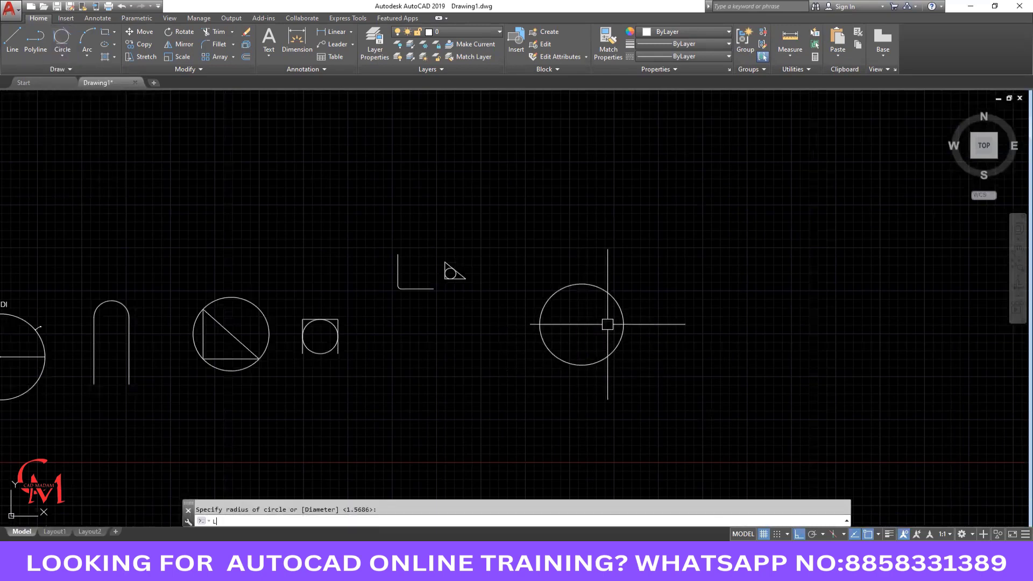
{"action": "key", "text": "Return"}
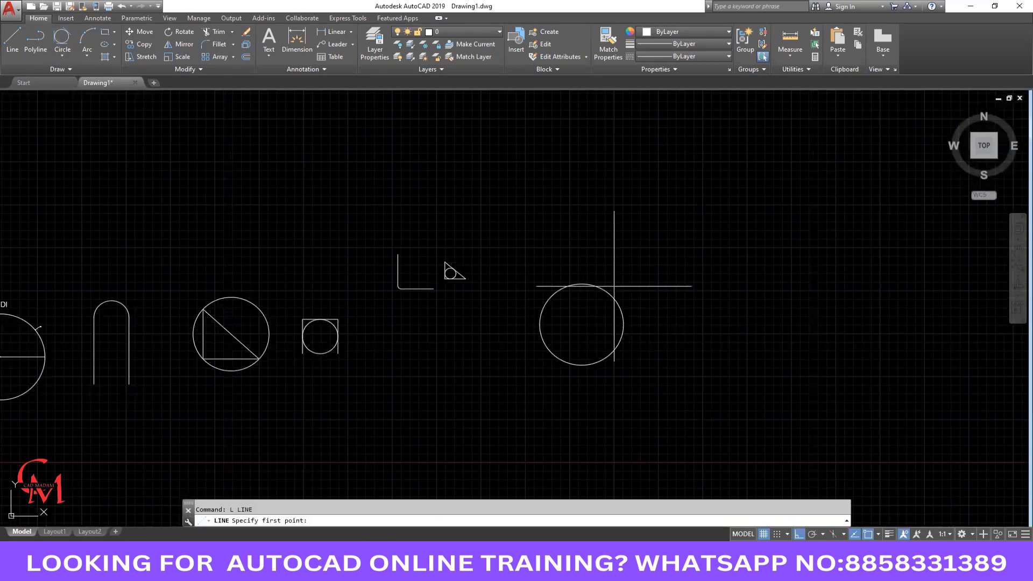
{"action": "left_click", "coordinate": [582, 324]}
{"action": "left_click", "coordinate": [582, 221]}
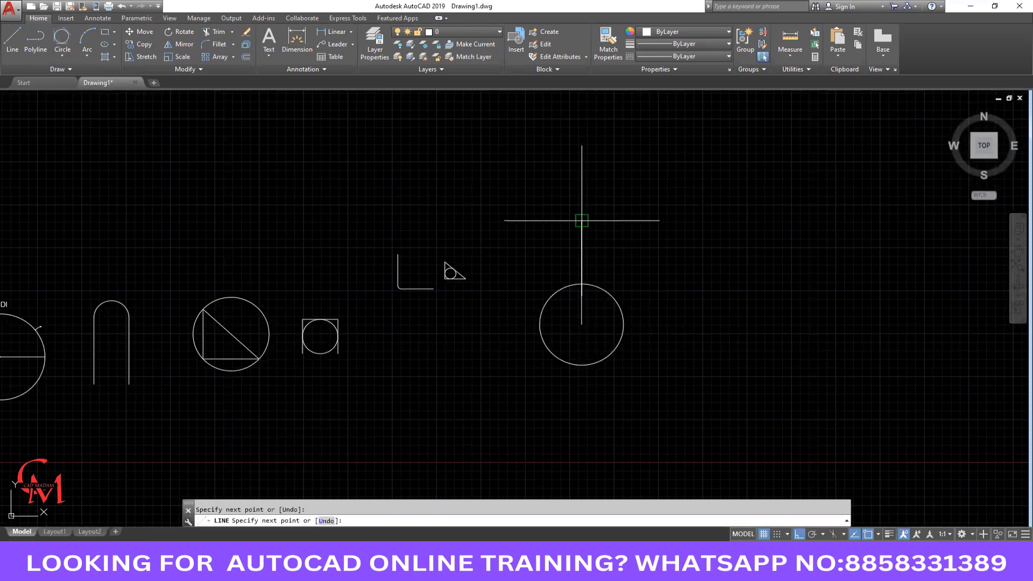
{"action": "key", "text": "Return"}
Draw a smaller center-radius circle freehand, centred on the upper end of the vertical line and clear of the large circle.
{"action": "type", "text": "C"}
{"action": "key", "text": "Return"}
{"action": "left_click", "coordinate": [581, 221]}
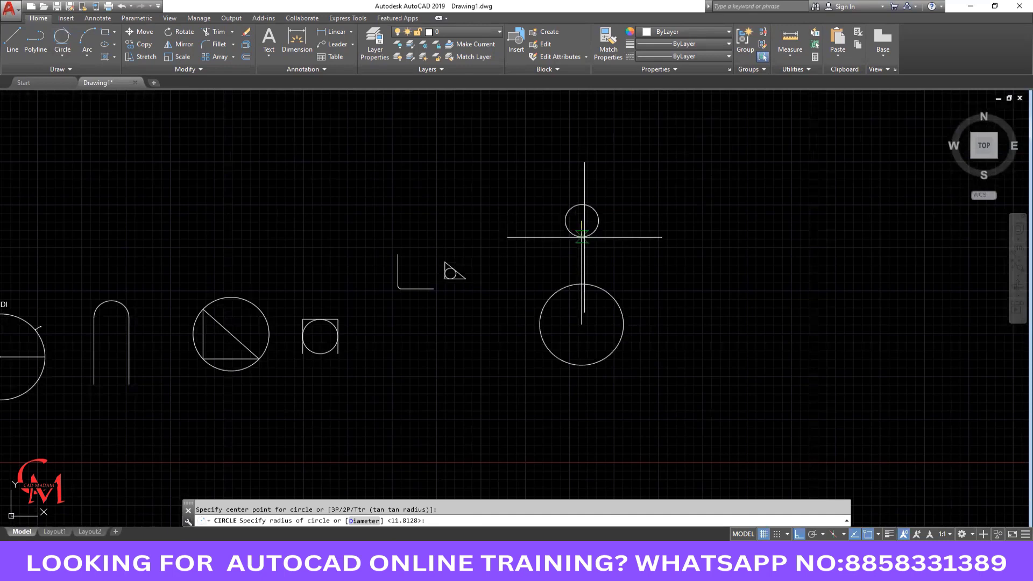
{"action": "left_click", "coordinate": [581, 241]}
{"action": "key", "text": "Escape"}
{"action": "scroll", "coordinate": [643, 282], "scroll_direction": "up", "scroll_amount": 2}
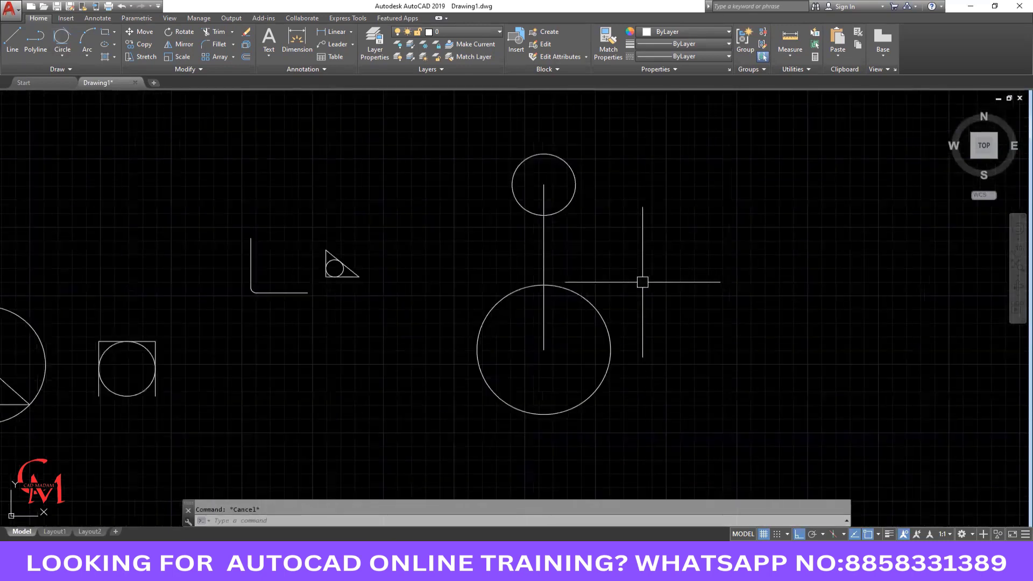
{"action": "middle_click_drag", "start_coordinate": [642, 282], "coordinate": [599, 282]}
{"action": "type", "text": "L"}
{"action": "key", "text": "Return"}
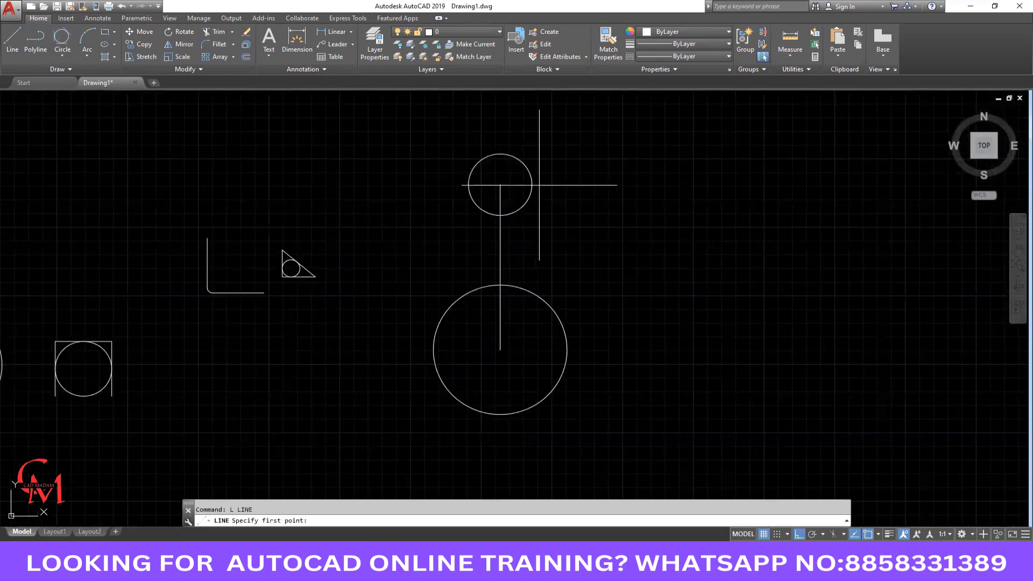
{"action": "left_click", "coordinate": [532, 183]}
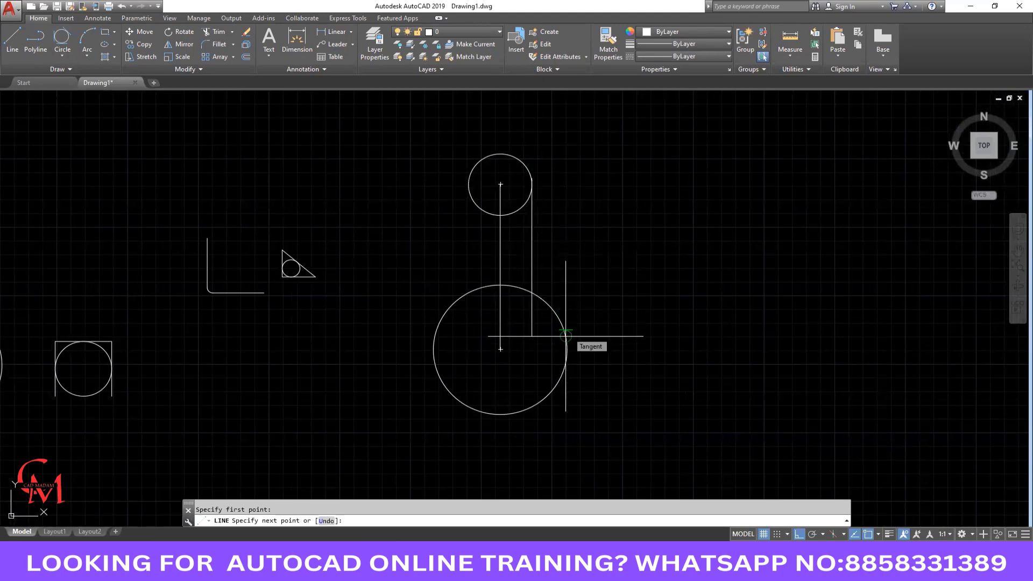
{"action": "key", "text": "Escape"}
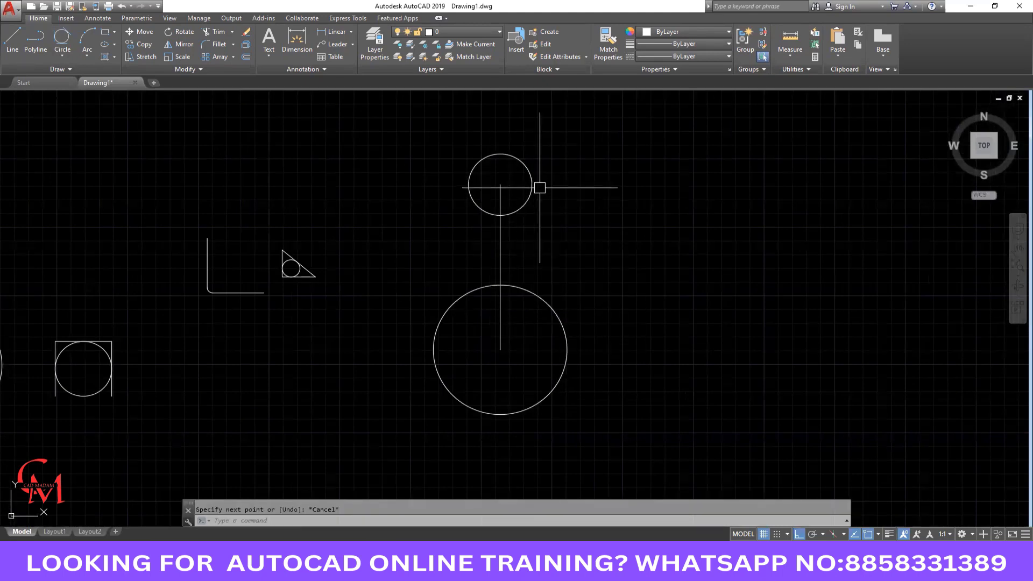
Connect the small circle to the large circle with a slanted line on each side, starting at the small circle's side points.
{"action": "key", "text": "Return"}
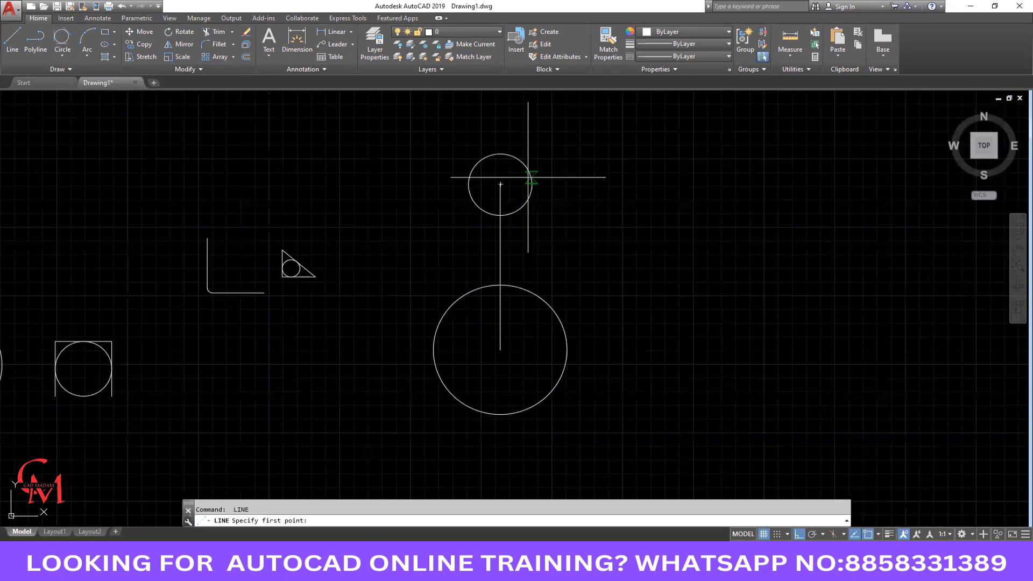
{"action": "left_click", "coordinate": [532, 184]}
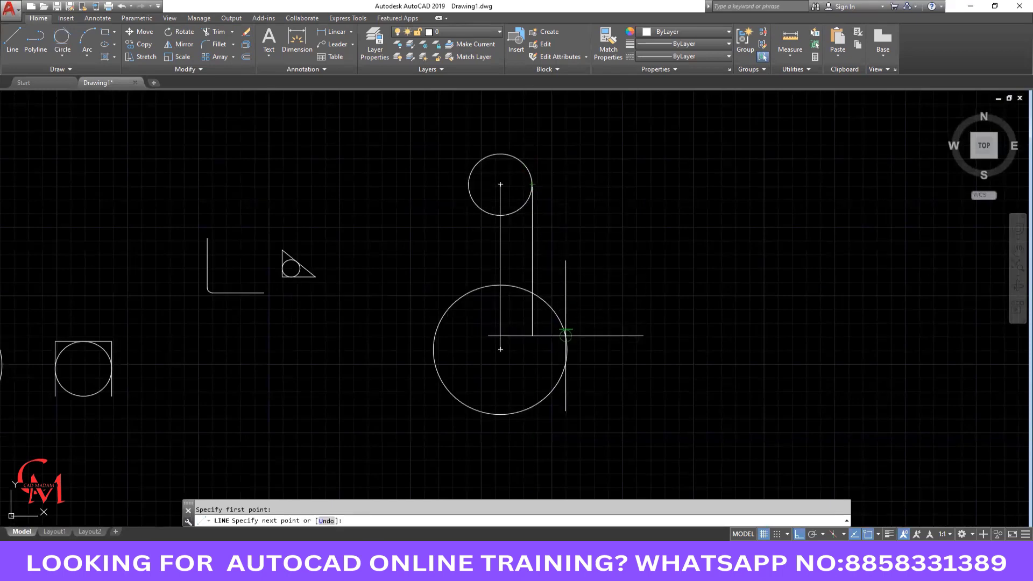
{"action": "left_click", "coordinate": [565, 334]}
{"action": "key", "text": "Return"}
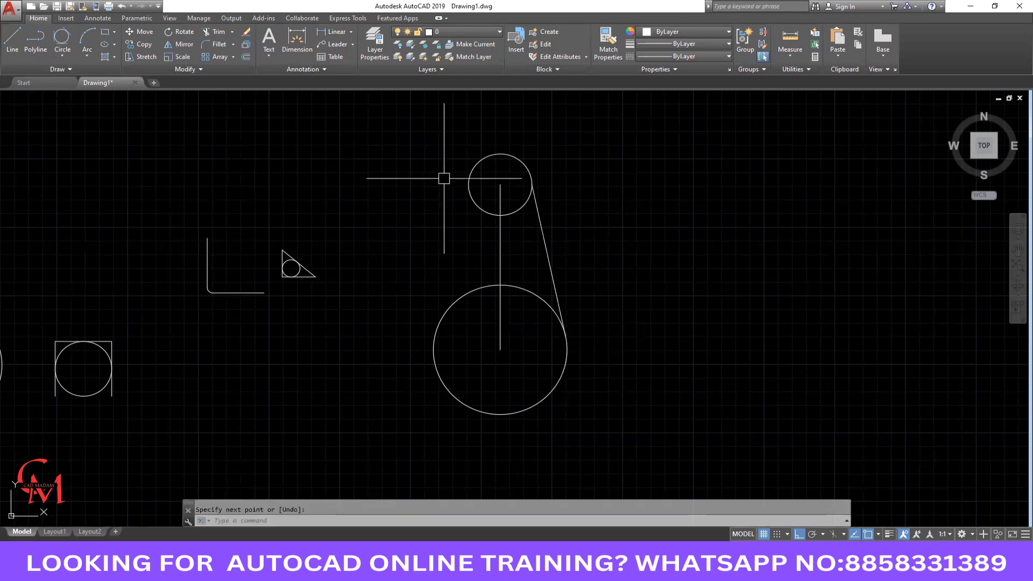
{"action": "key", "text": "Return"}
{"action": "left_click", "coordinate": [468, 184]}
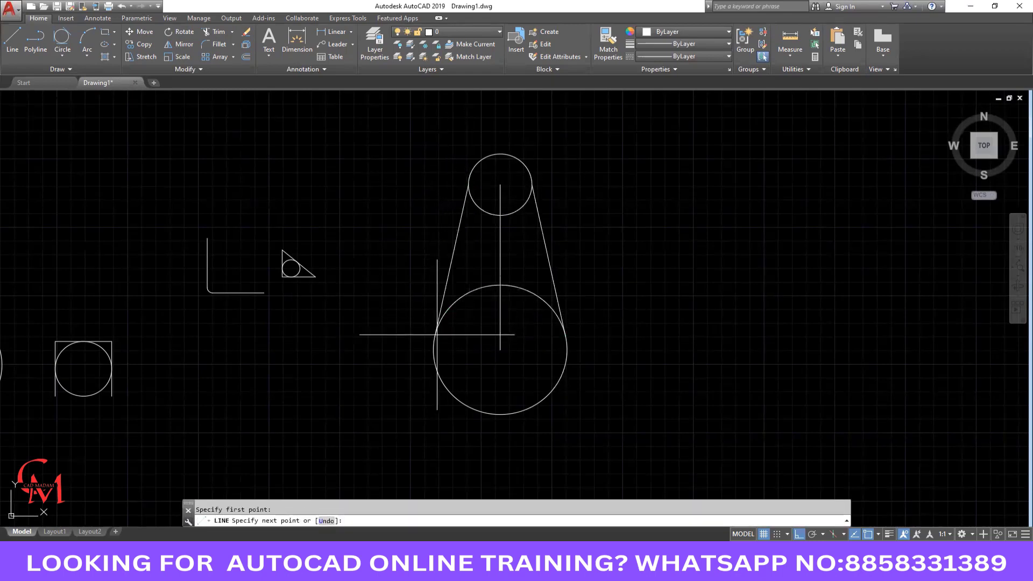
{"action": "left_click", "coordinate": [435, 335]}
{"action": "key", "text": "Return"}
Trim the inner arcs of both circles between the two side lines.
{"action": "type", "text": "tr"}
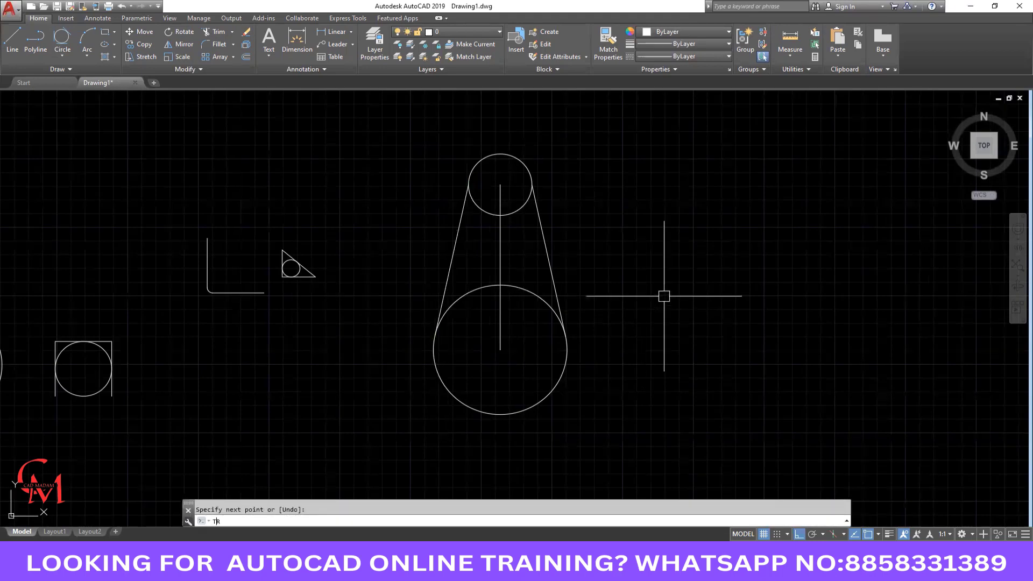
{"action": "key", "text": "Return"}
{"action": "key", "text": "Return"}
{"action": "left_click", "coordinate": [526, 290]}
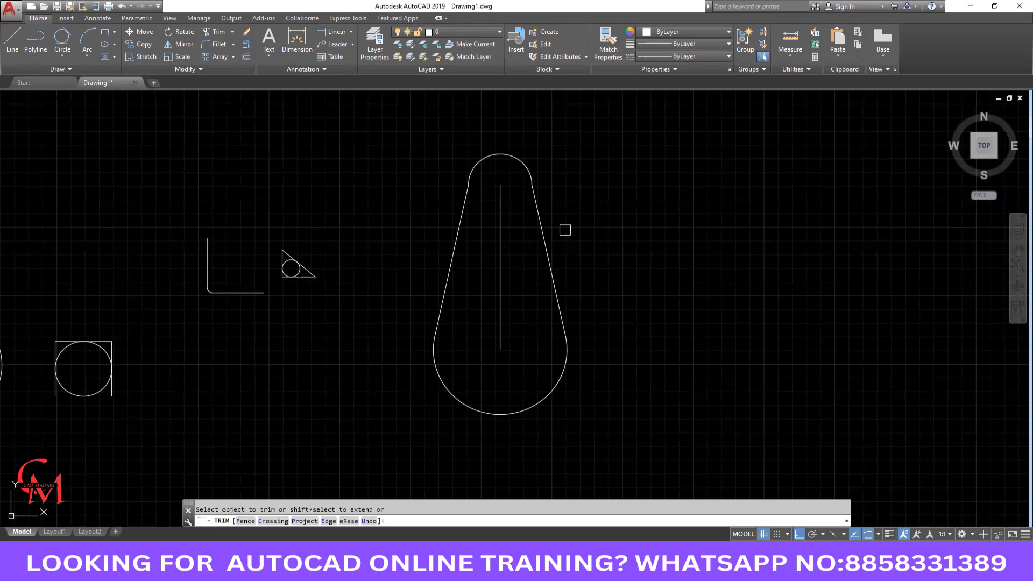
{"action": "key", "text": "Escape"}
Undo the arc trimming and both side lines, back to the two full circles and their center line.
{"action": "scroll", "coordinate": [594, 275], "scroll_direction": "up", "scroll_amount": 2}
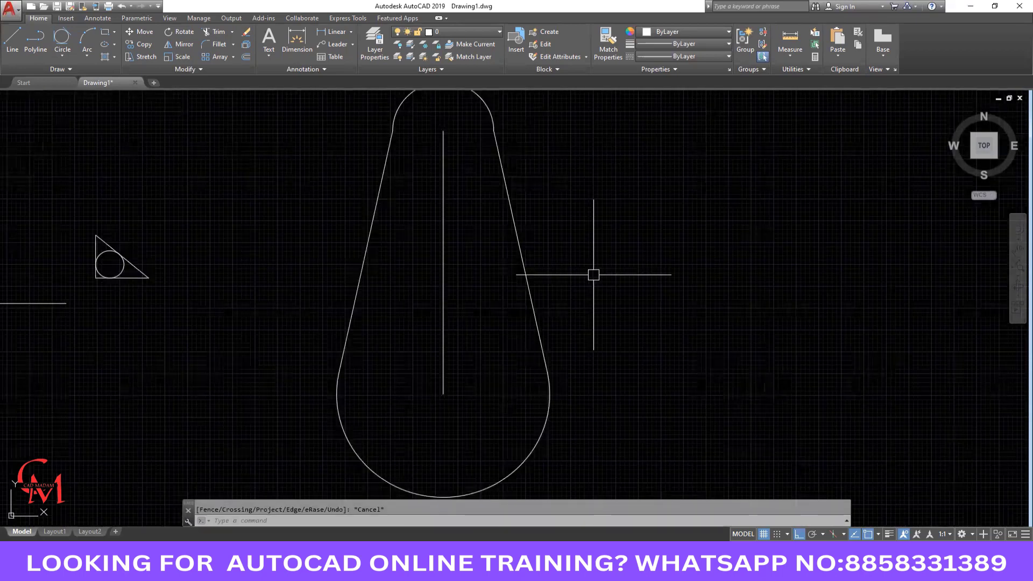
{"action": "middle_click_drag", "start_coordinate": [593, 275], "coordinate": [588, 285]}
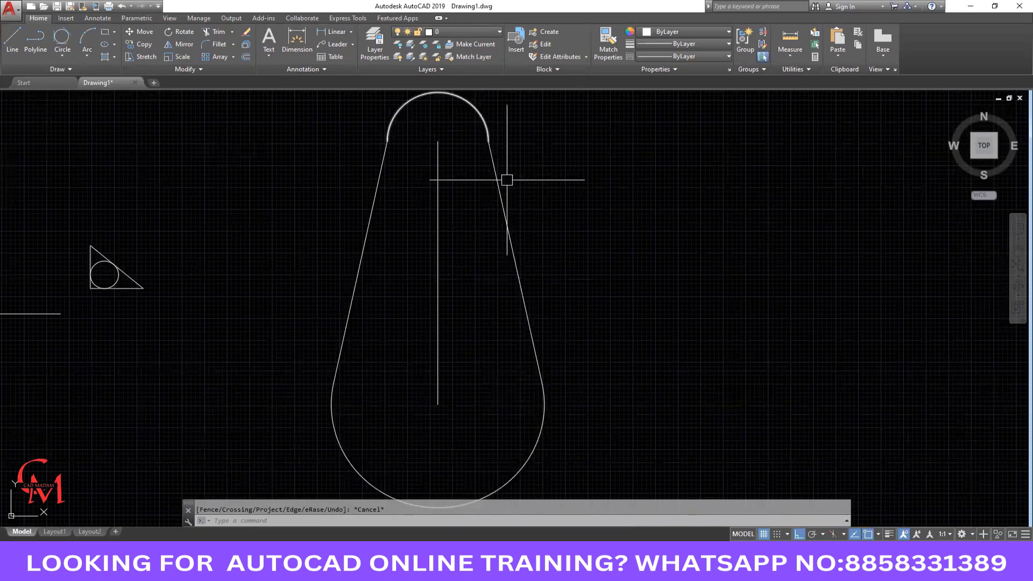
{"action": "scroll", "coordinate": [609, 235], "scroll_direction": "down", "scroll_amount": 2}
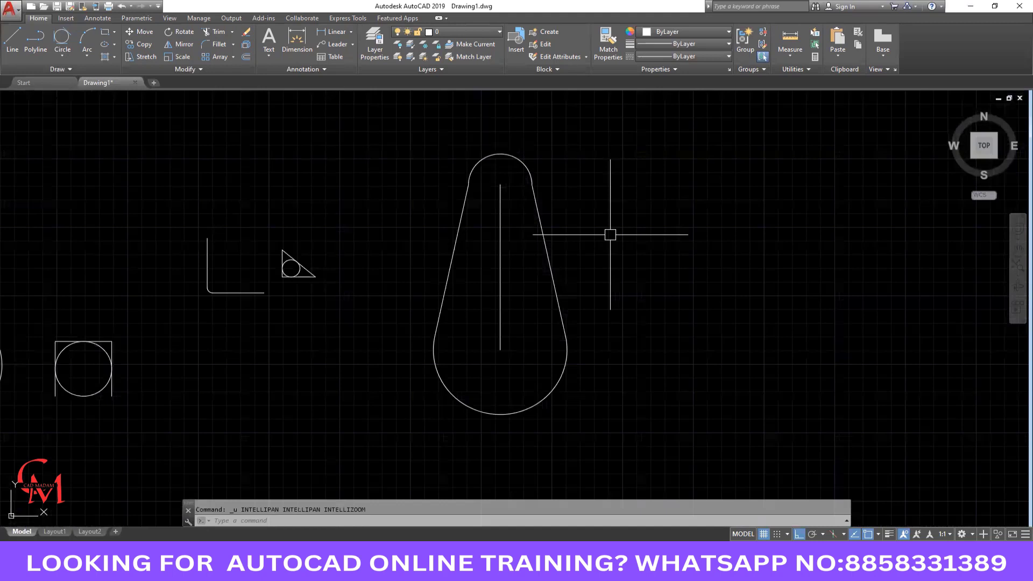
{"action": "key", "text": "ctrl+z"}
{"action": "key", "text": "ctrl+z"}
{"action": "key", "text": "ctrl+z"}
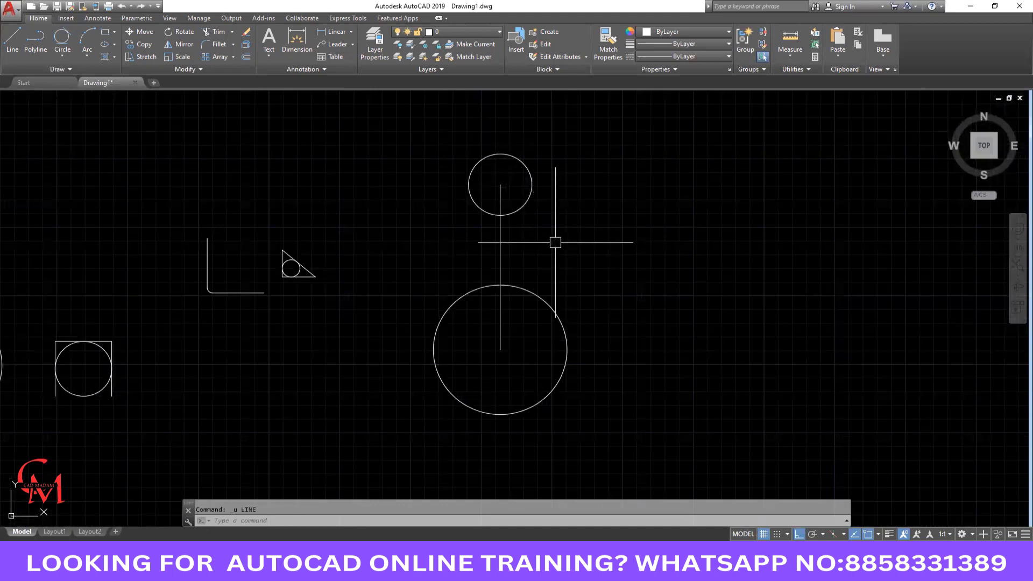
Clear all object snap modes in the Drafting Settings and enable only Tangent.
{"action": "type", "text": "os"}
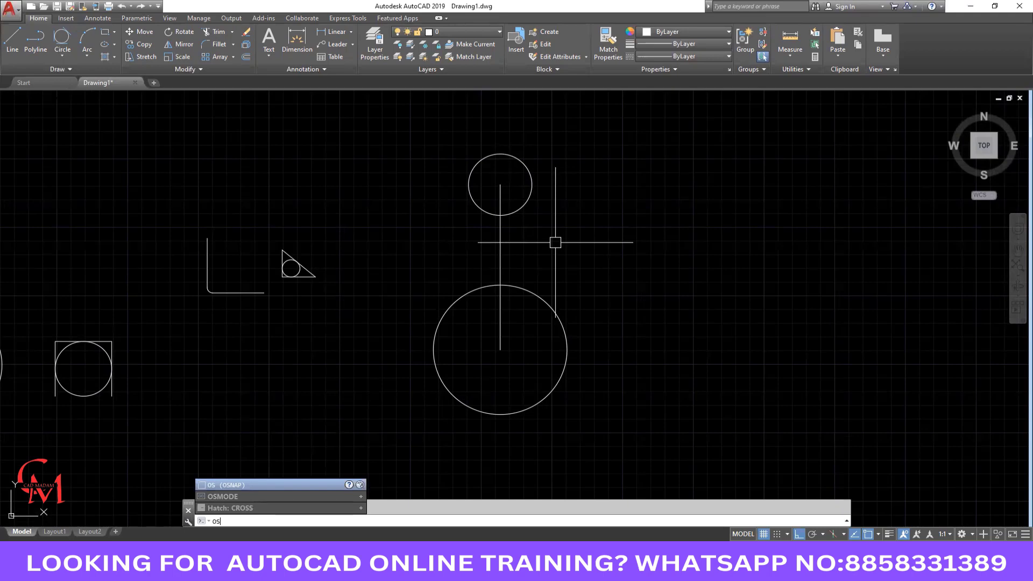
{"action": "key", "text": "Return"}
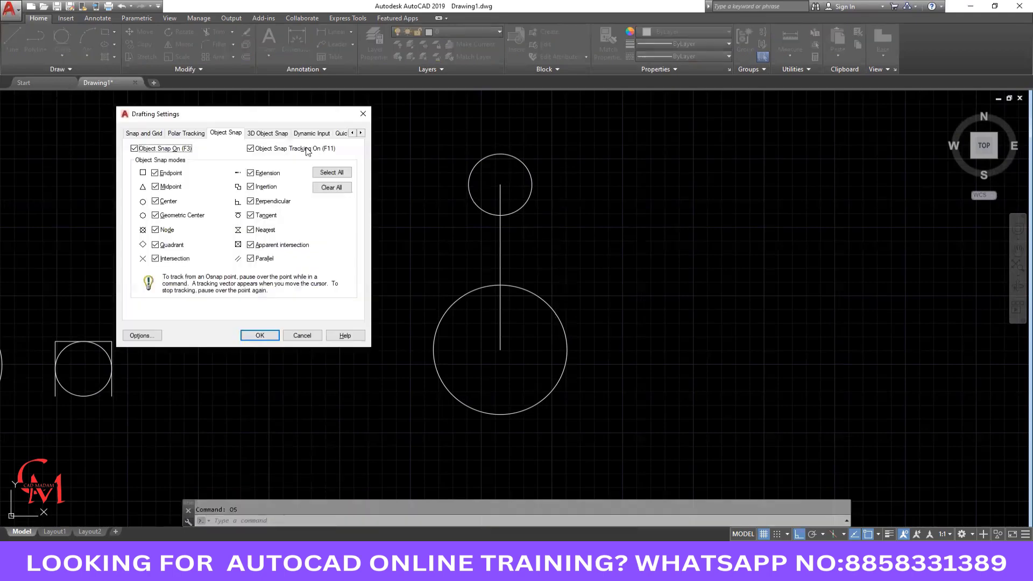
{"action": "left_click", "coordinate": [326, 188]}
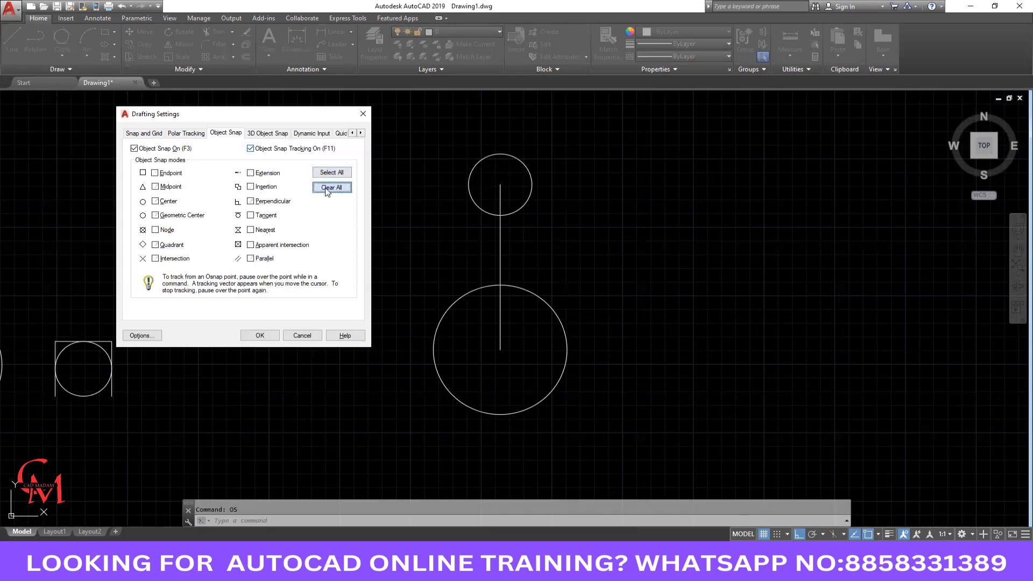
{"action": "left_click", "coordinate": [251, 216]}
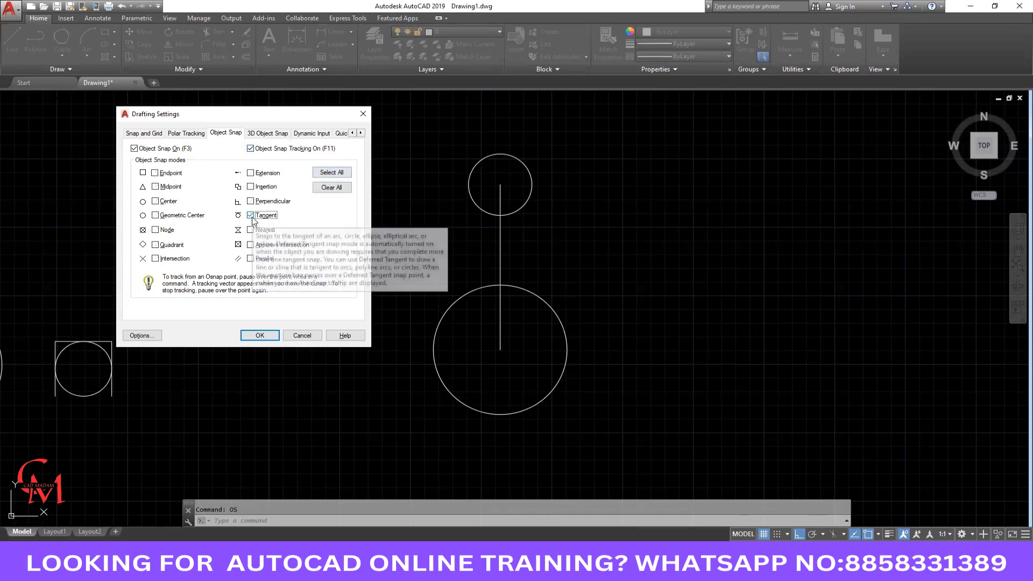
{"action": "left_click", "coordinate": [260, 336]}
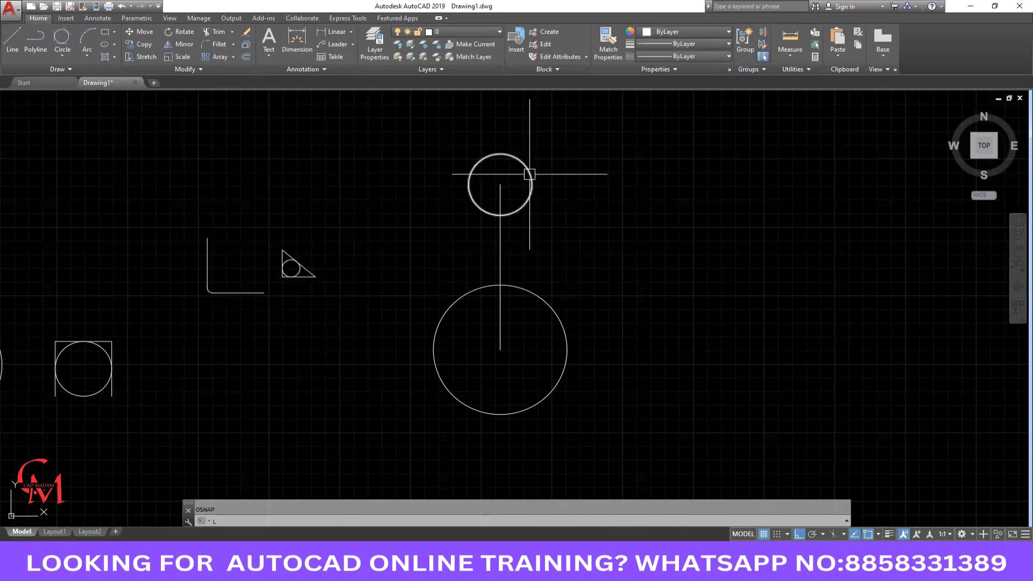
Draw a tangent-to-tangent line on each side of the small and large circles.
{"action": "type", "text": "L"}
{"action": "key", "text": "Return"}
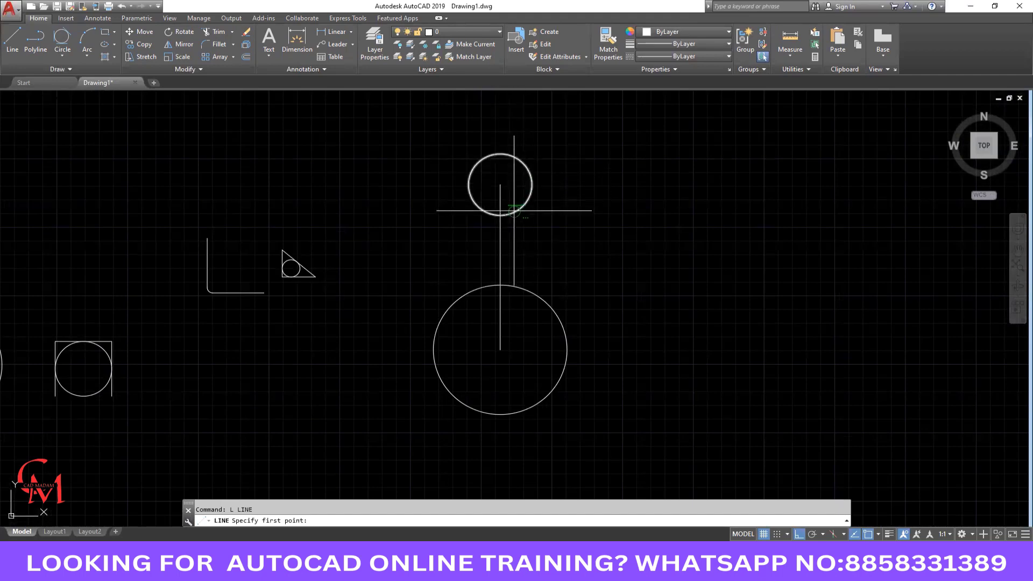
{"action": "left_click", "coordinate": [529, 171]}
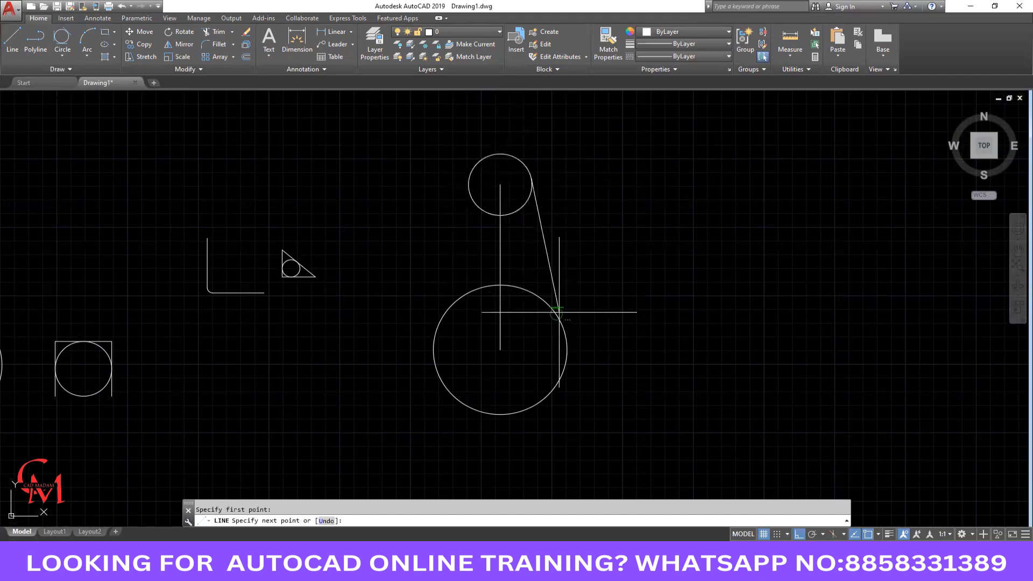
{"action": "left_click", "coordinate": [562, 319]}
{"action": "key", "text": "Return"}
{"action": "key", "text": "Return"}
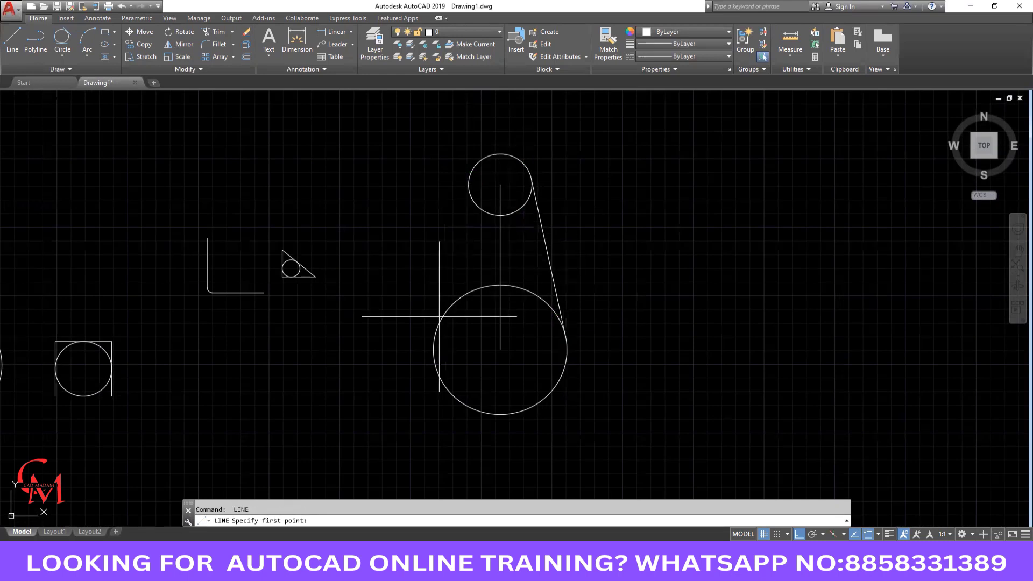
{"action": "left_click", "coordinate": [435, 328]}
{"action": "left_click", "coordinate": [469, 177]}
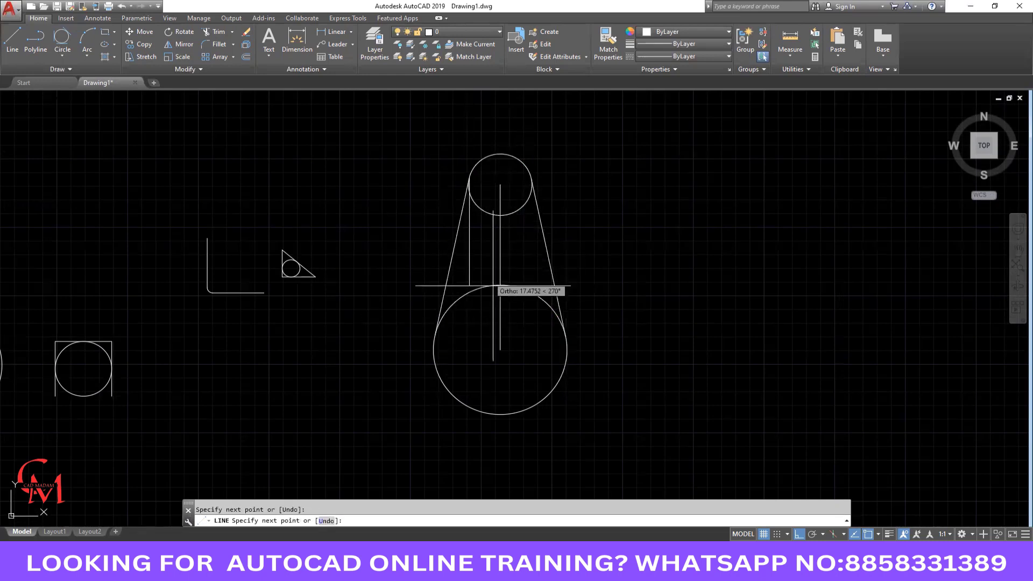
{"action": "key", "text": "Return"}
Trim the inner arcs of both circles between the tangent lines to leave a smooth closed outline.
{"action": "type", "text": "tr"}
{"action": "key", "text": "Return"}
{"action": "key", "text": "Return"}
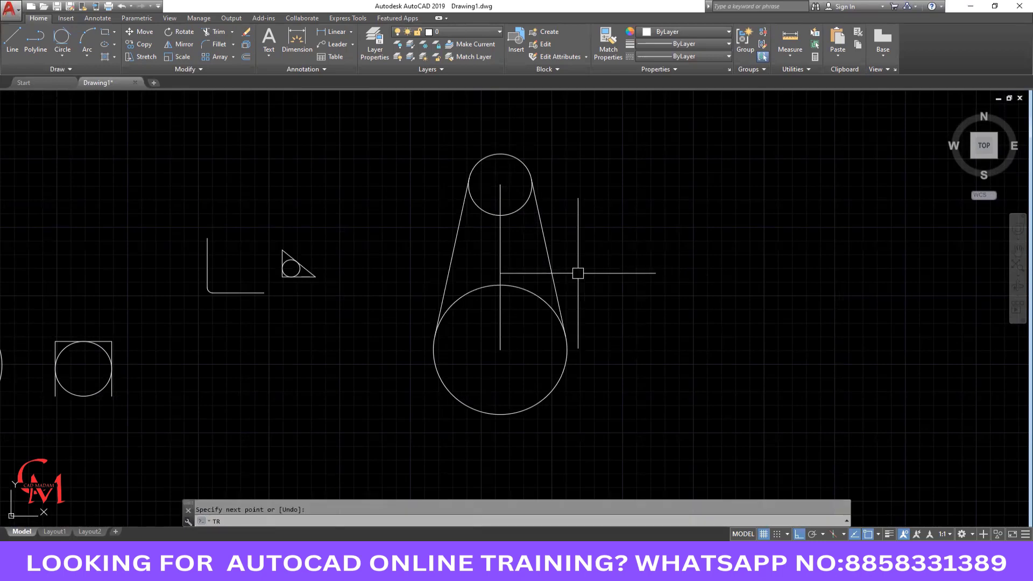
{"action": "left_click", "coordinate": [476, 288]}
{"action": "left_click", "coordinate": [514, 212]}
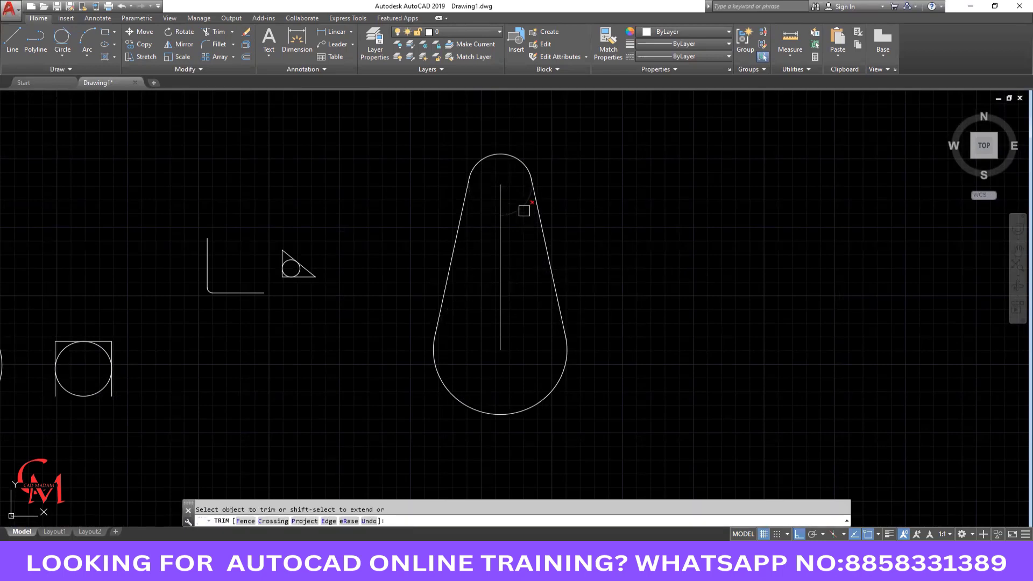
{"action": "key", "text": "Escape"}
Enable all object snap modes in the Drafting Settings.
{"action": "scroll", "coordinate": [566, 187], "scroll_direction": "up", "scroll_amount": 2}
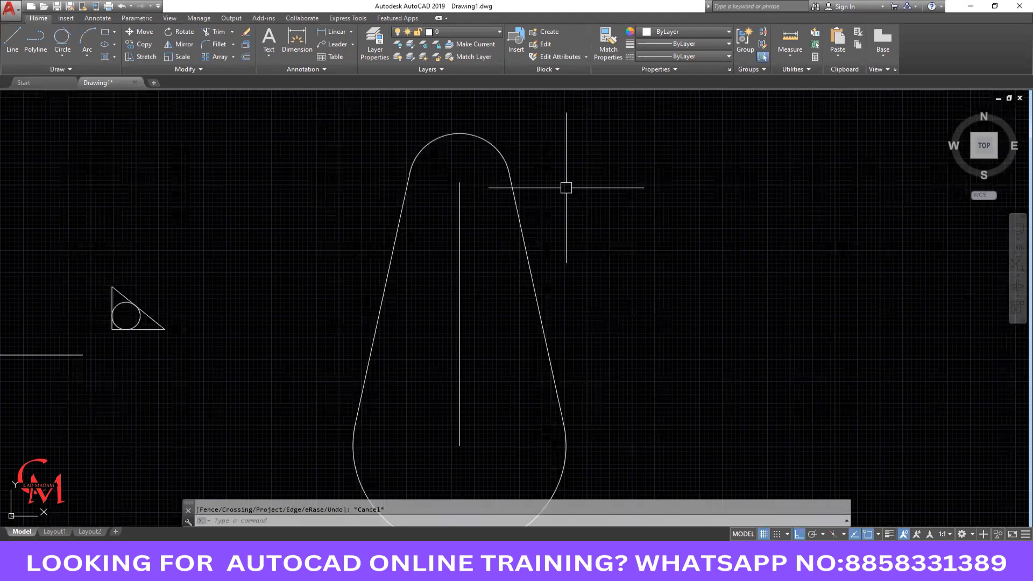
{"action": "type", "text": "os"}
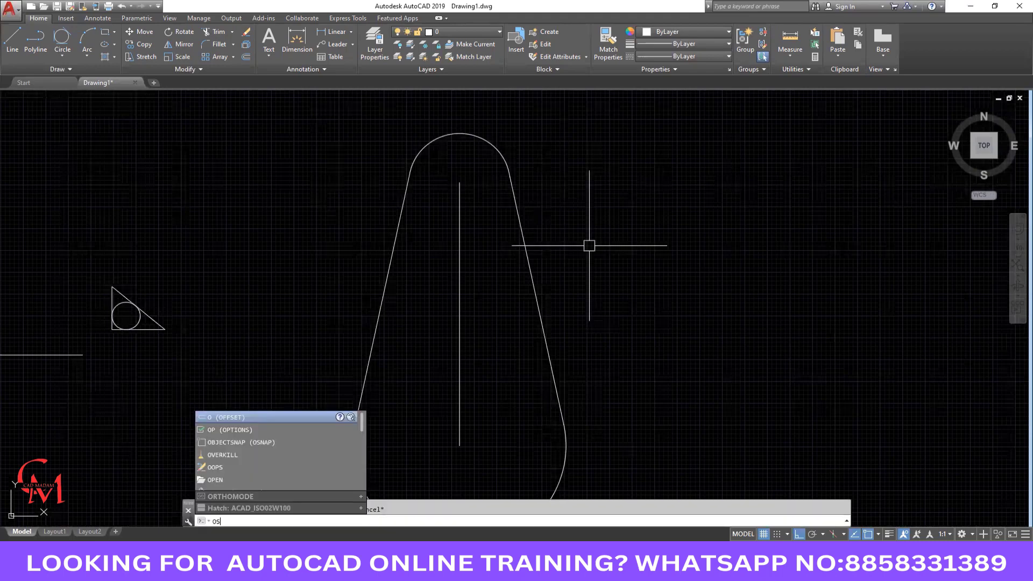
{"action": "key", "text": "Return"}
{"action": "left_click", "coordinate": [328, 172]}
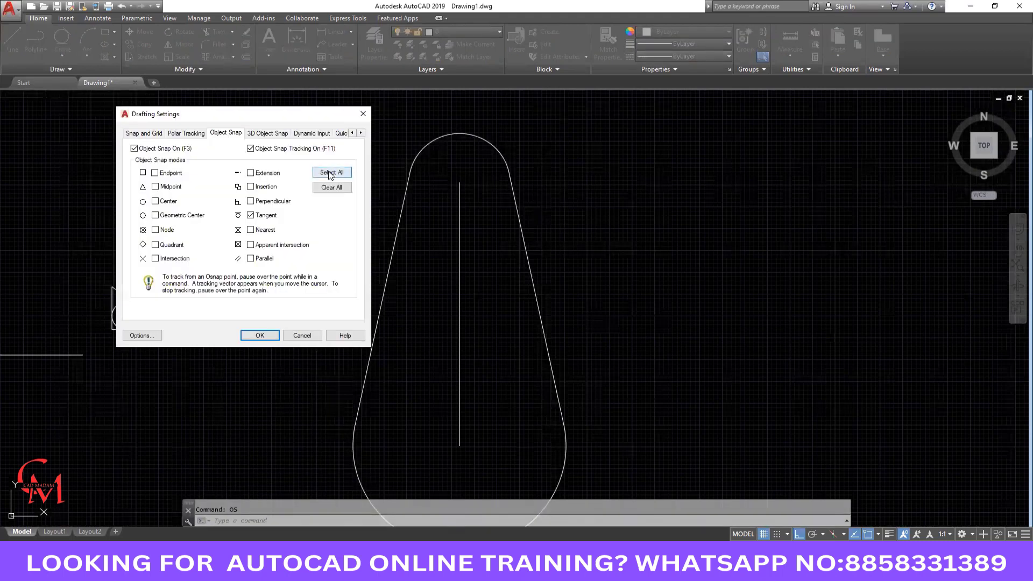
{"action": "left_click", "coordinate": [260, 335]}
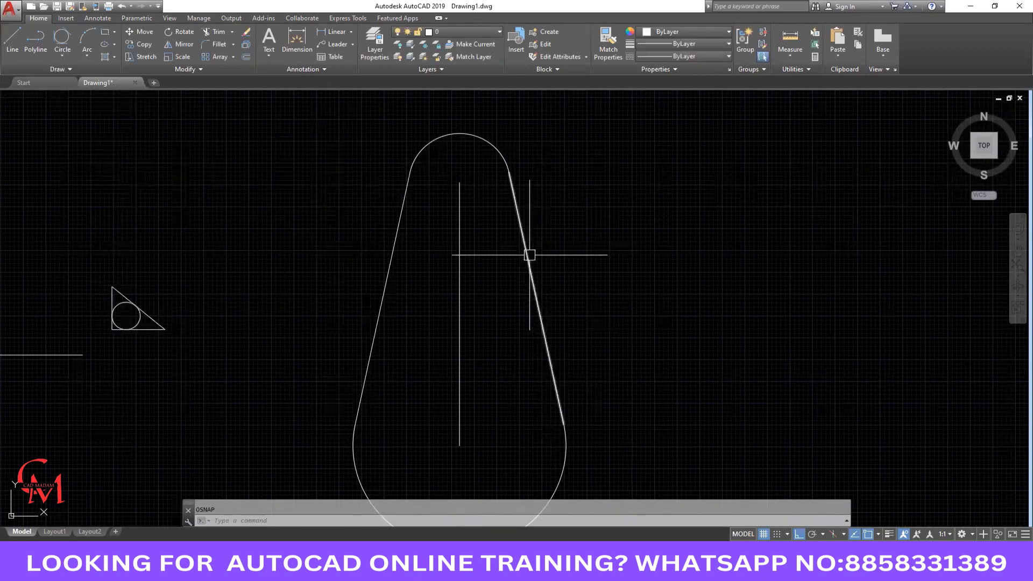
{"action": "scroll", "coordinate": [522, 252], "scroll_direction": "down", "scroll_amount": 2}
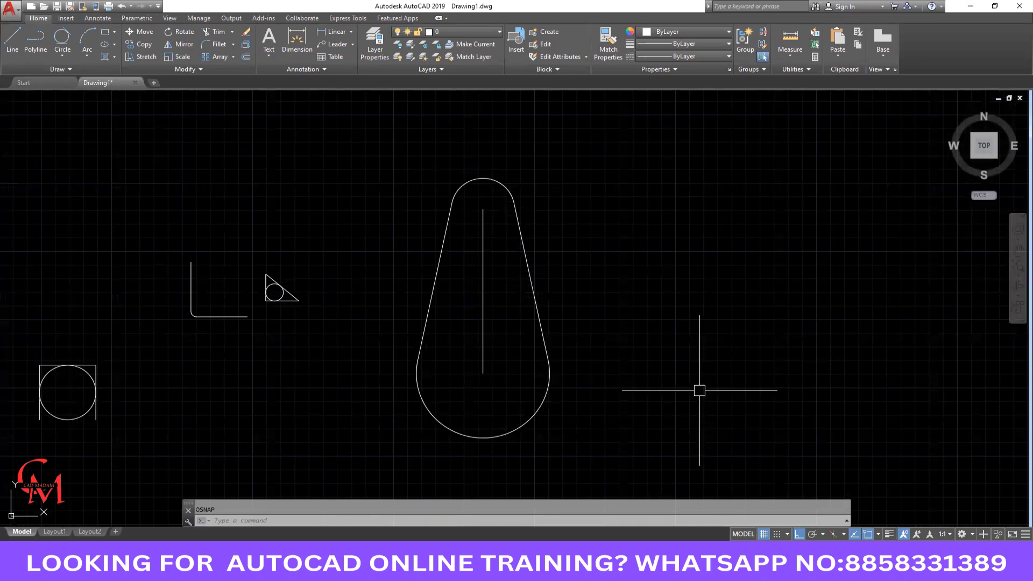
Switch to the CADDESK MECHANICAL WORKBOOK PDF in Nitro Pro and examine the Circle Command exercises on page 2.
{"action": "left_click", "coordinate": [301, 562]}
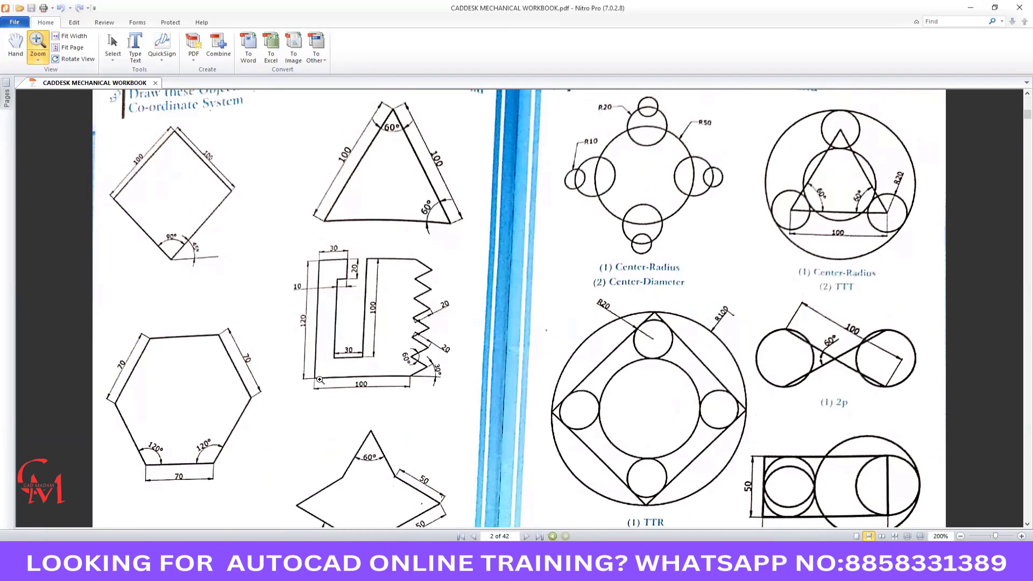
{"action": "scroll", "coordinate": [319, 379], "scroll_direction": "down", "scroll_amount": 1}
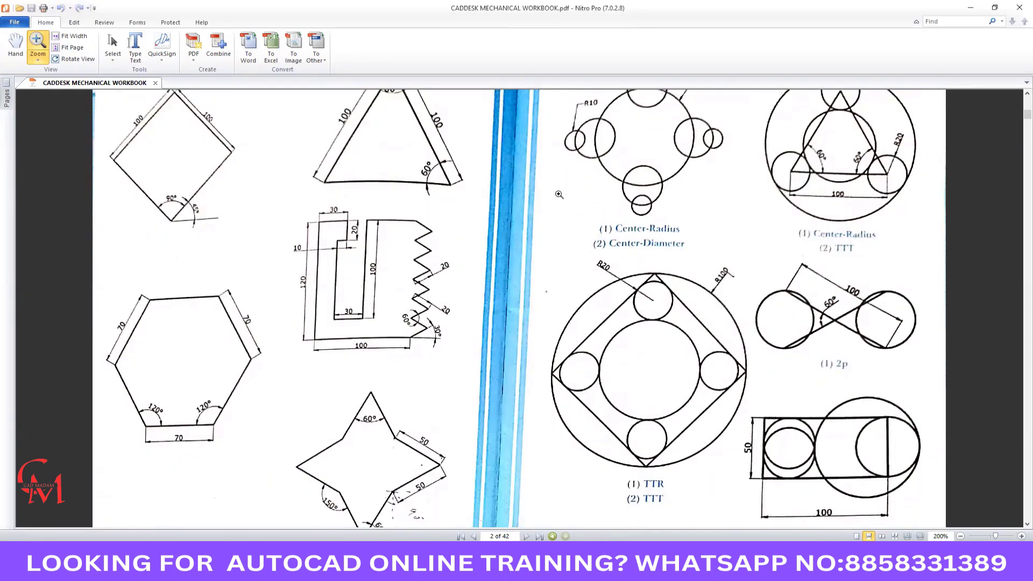
{"action": "scroll", "coordinate": [619, 172], "scroll_direction": "up", "scroll_amount": 7}
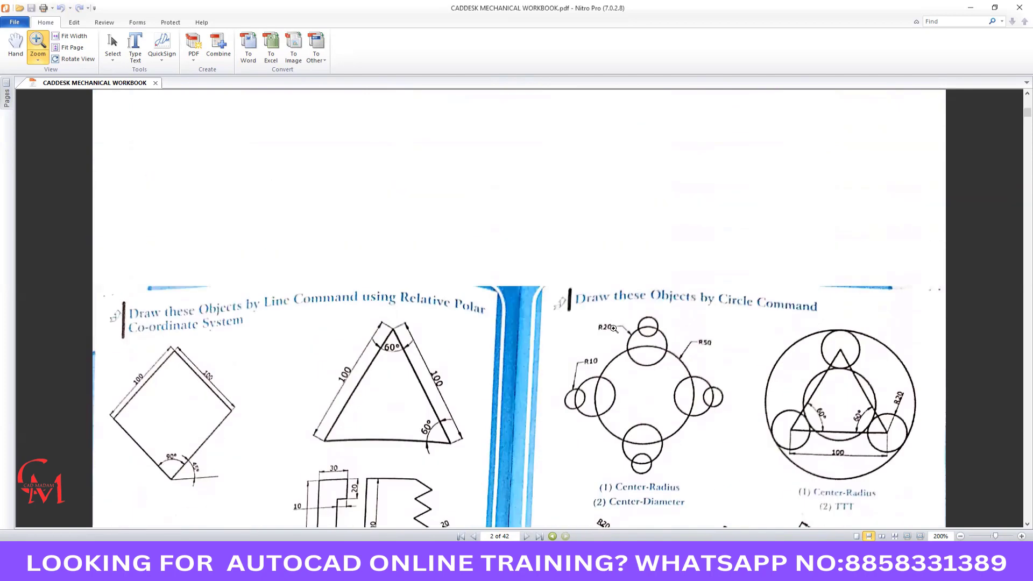
{"action": "scroll", "coordinate": [593, 238], "scroll_direction": "down", "scroll_amount": 3}
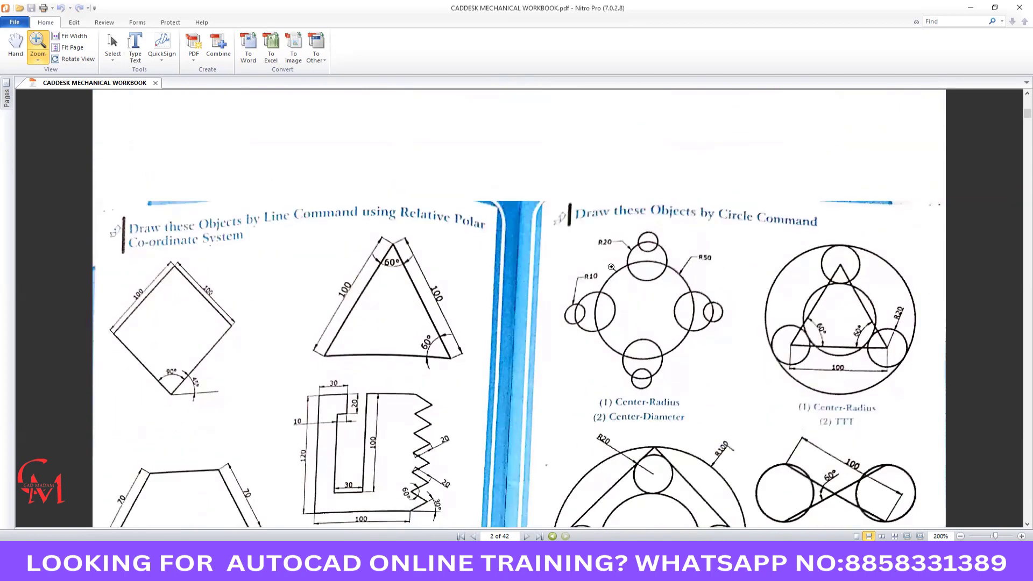